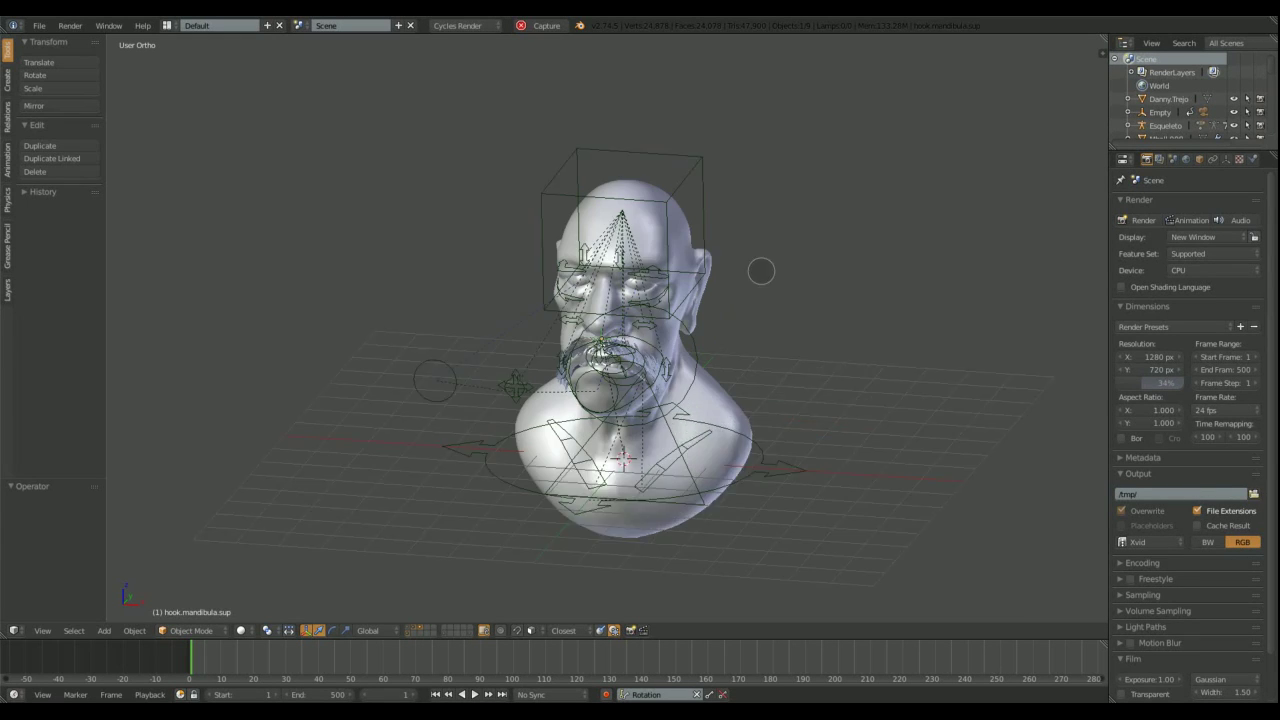
Step: Hide the rig layers and put the DannyTrejo.LowPoly head into Texture Paint mode
scroll(763, 271, up, 3)
key(2)
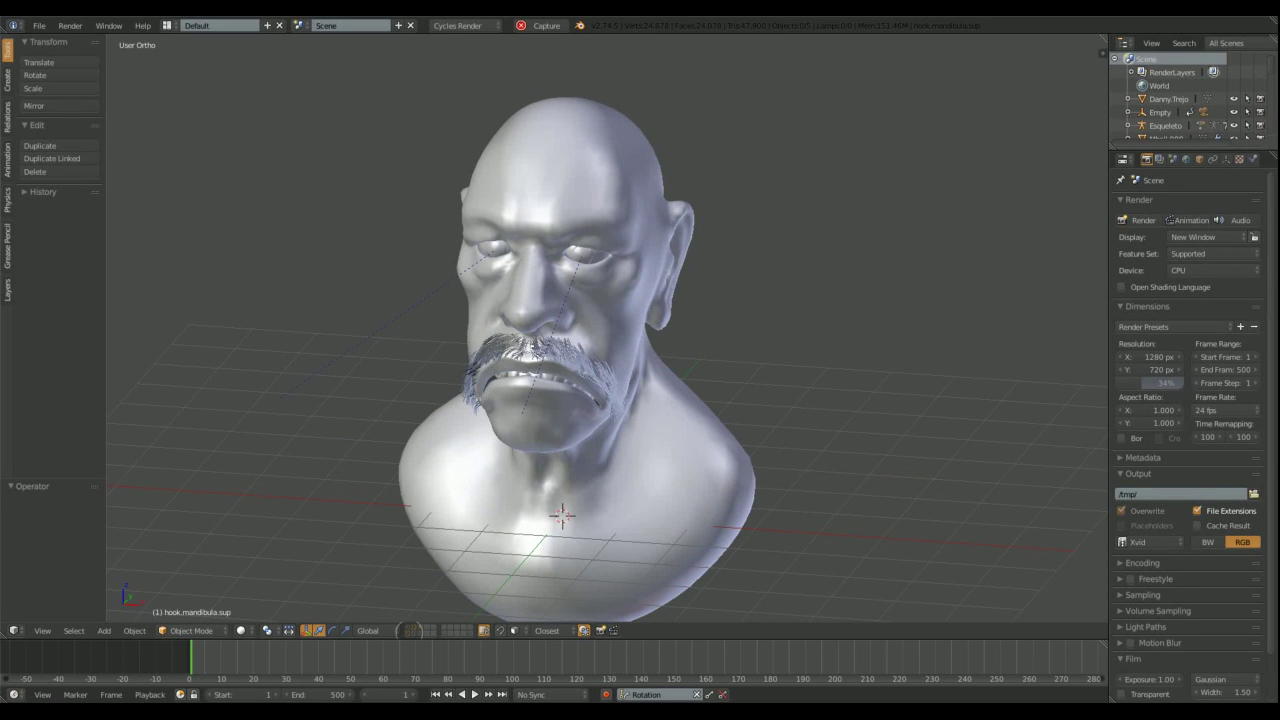
scroll(526, 470, up, 5)
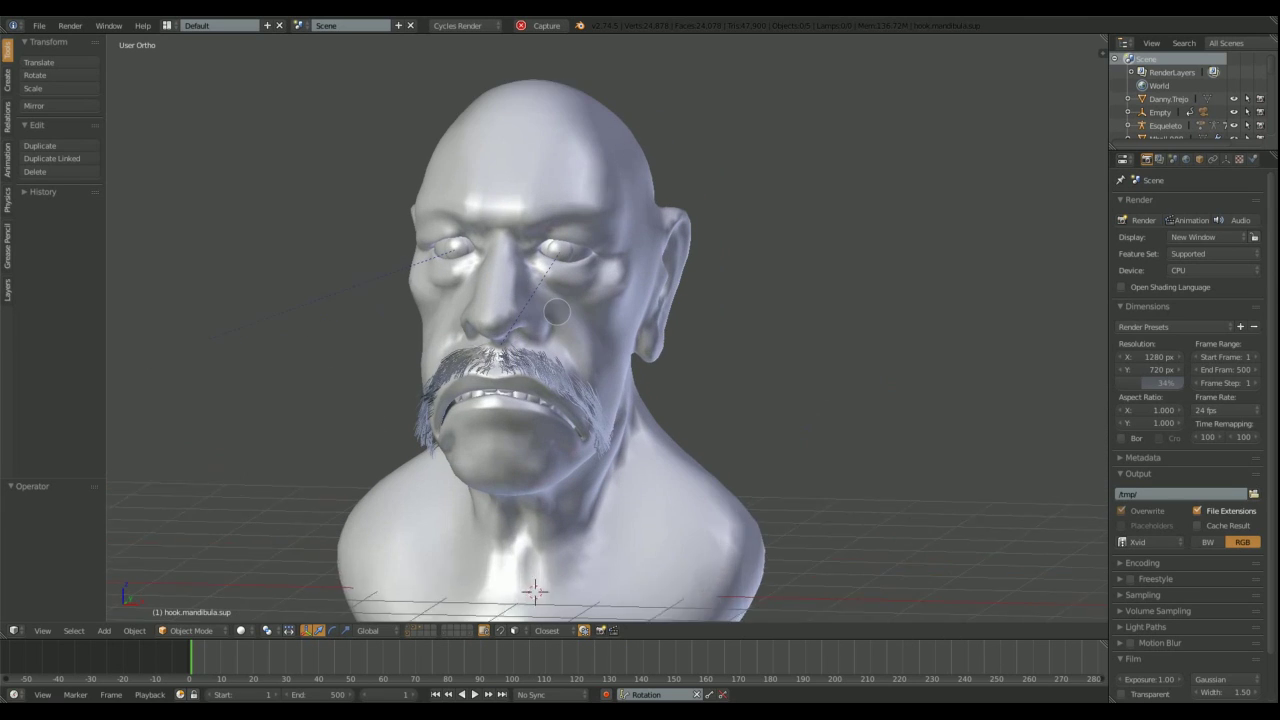
click(623, 142)
click(190, 628)
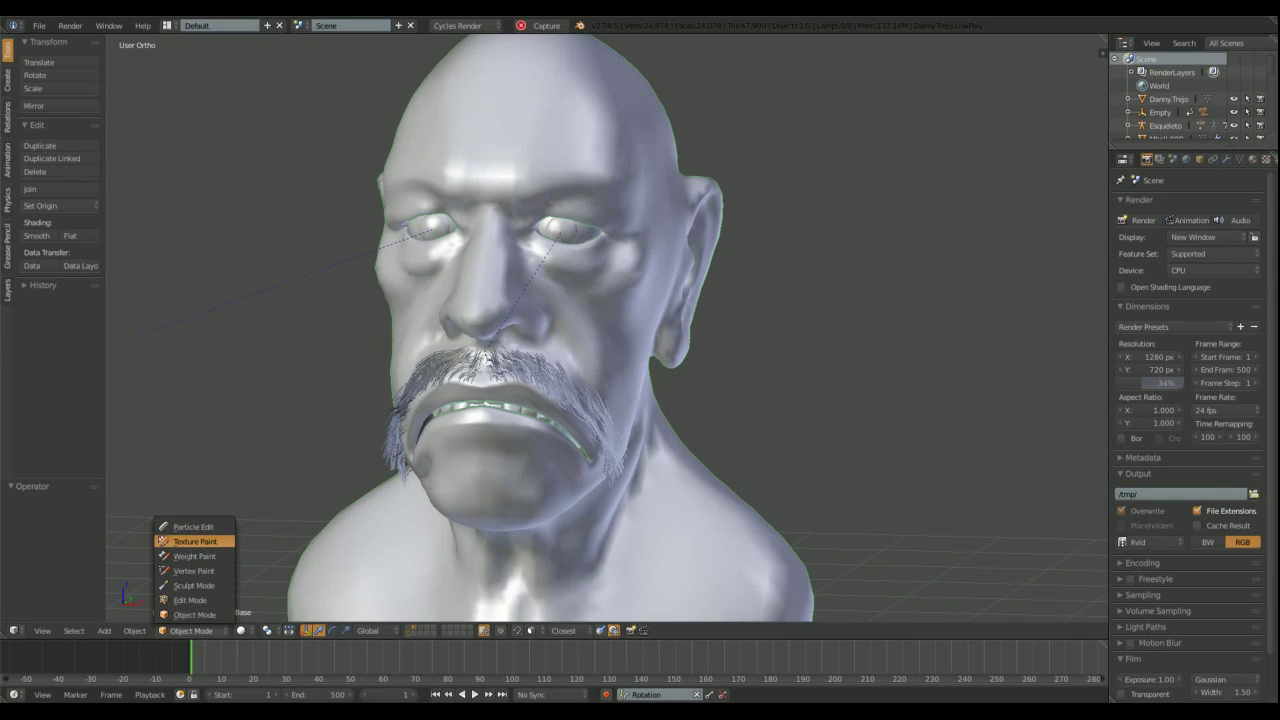
click(195, 541)
mouse_move(500, 300)
middle_down()
mouse_move(543, 261)
mouse_move(420, 240)
middle_up()
click(8, 76)
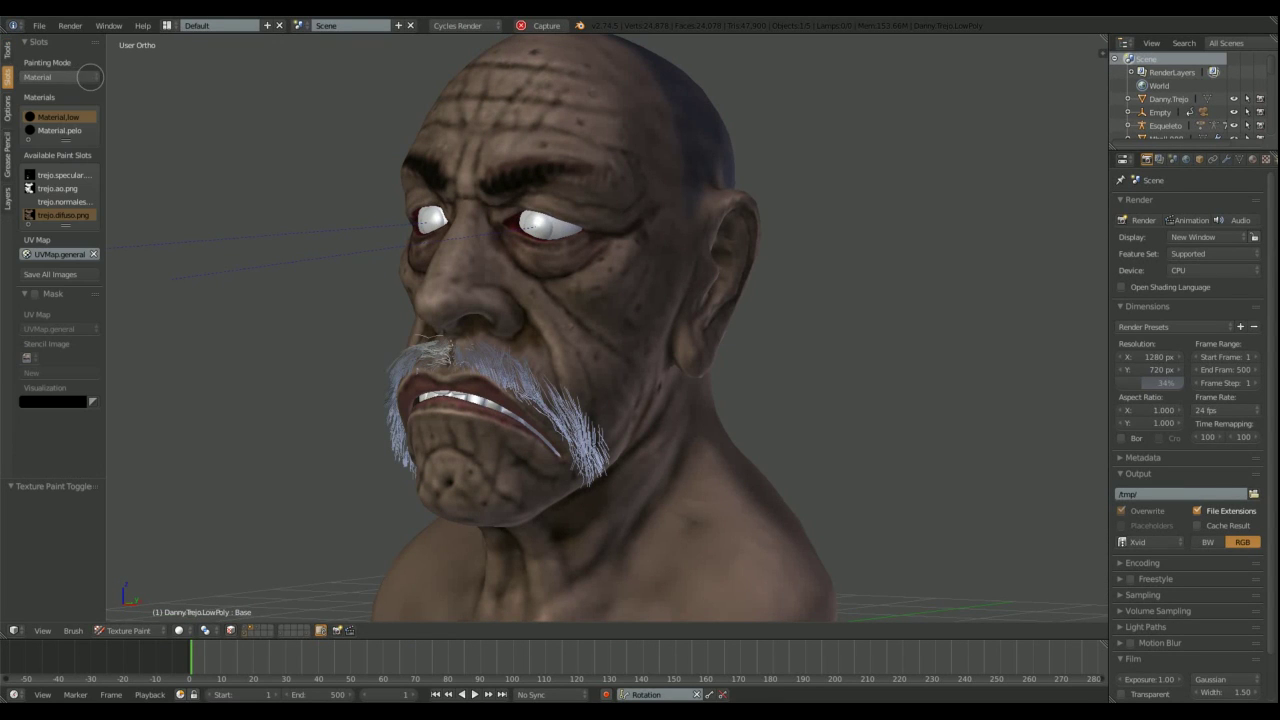
middle_drag(507, 209, 470, 200)
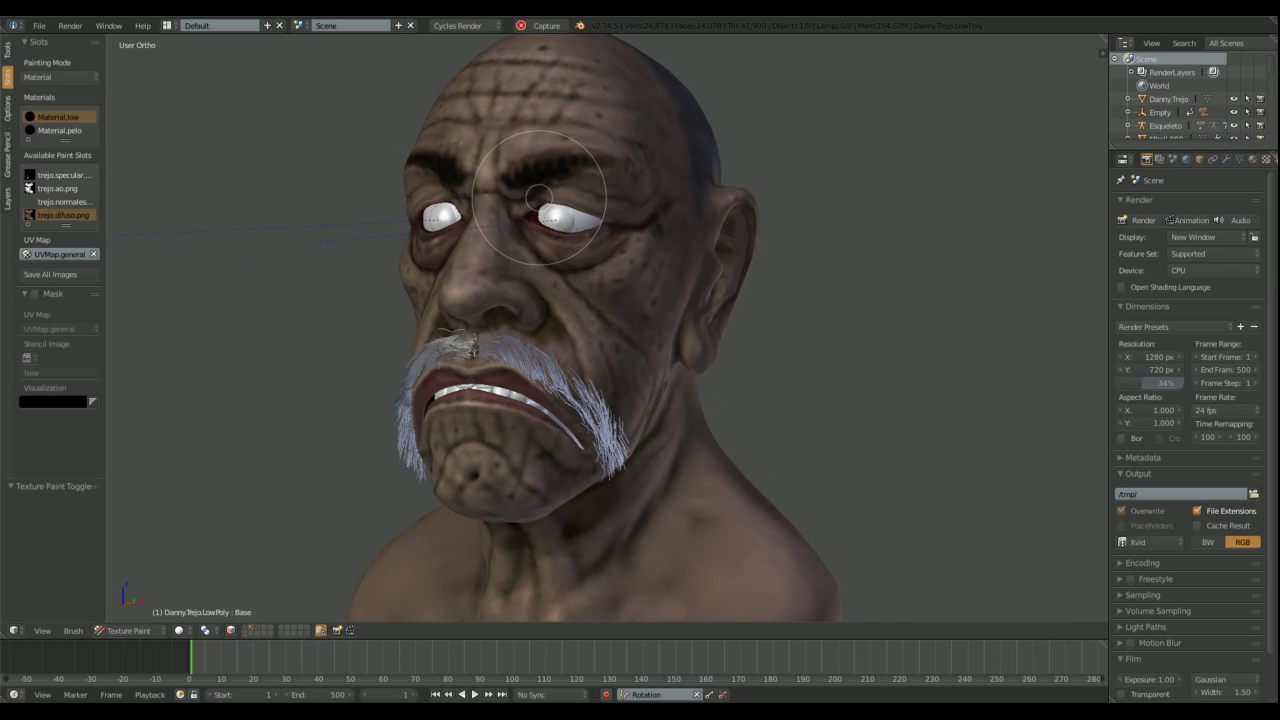
drag(65, 140, 85, 167)
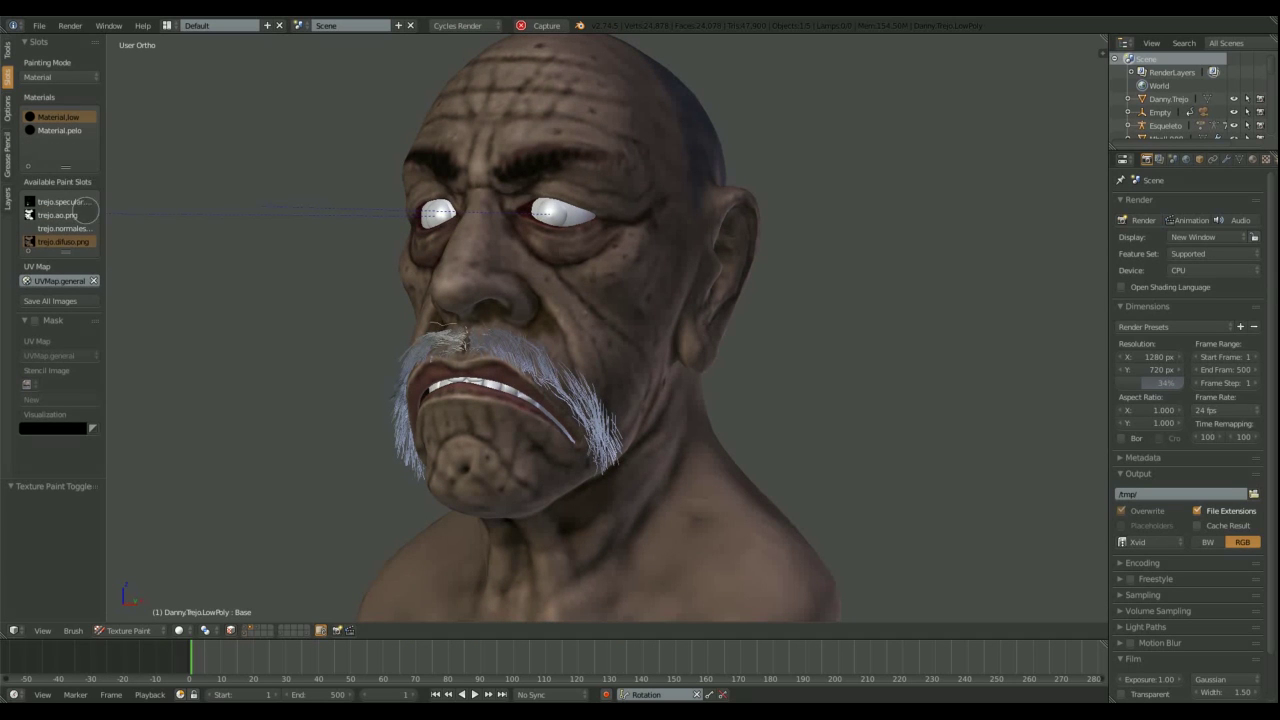
click(62, 228)
middle_drag(450, 200, 560, 210)
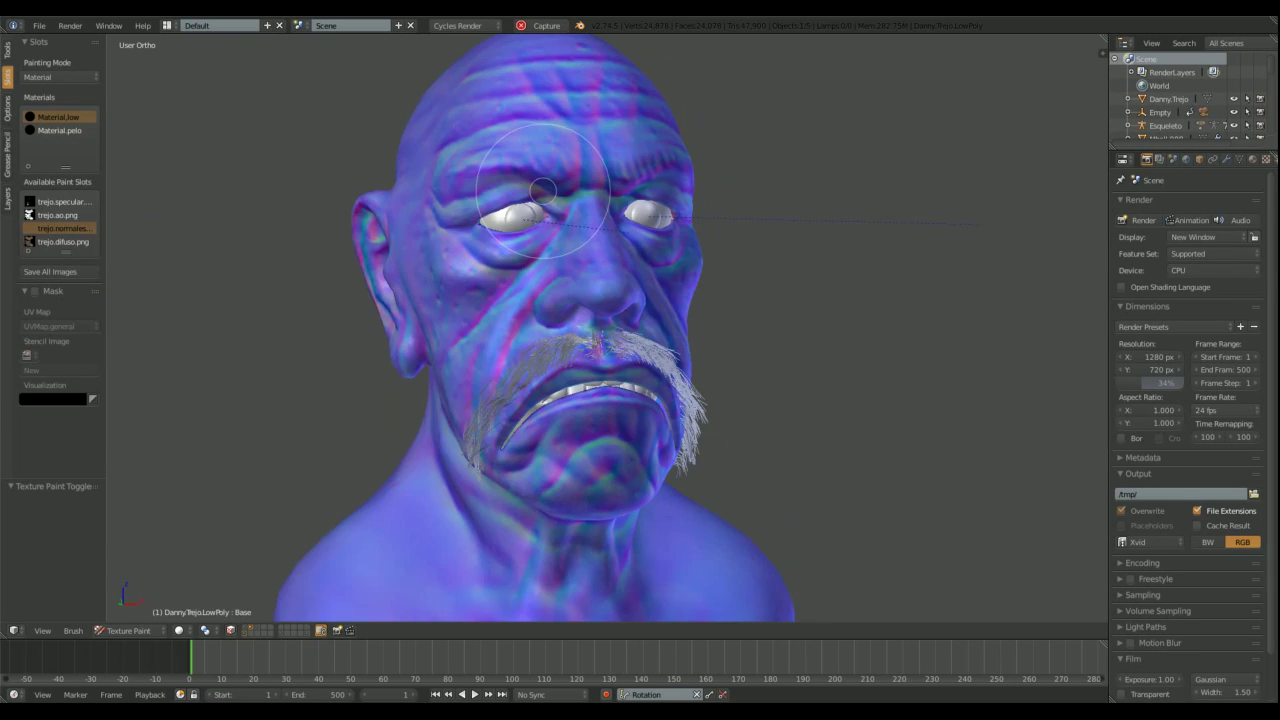
click(62, 241)
mouse_move(726, 206)
middle_down()
mouse_move(757, 157)
mouse_move(791, 214)
mouse_move(700, 242)
middle_up()
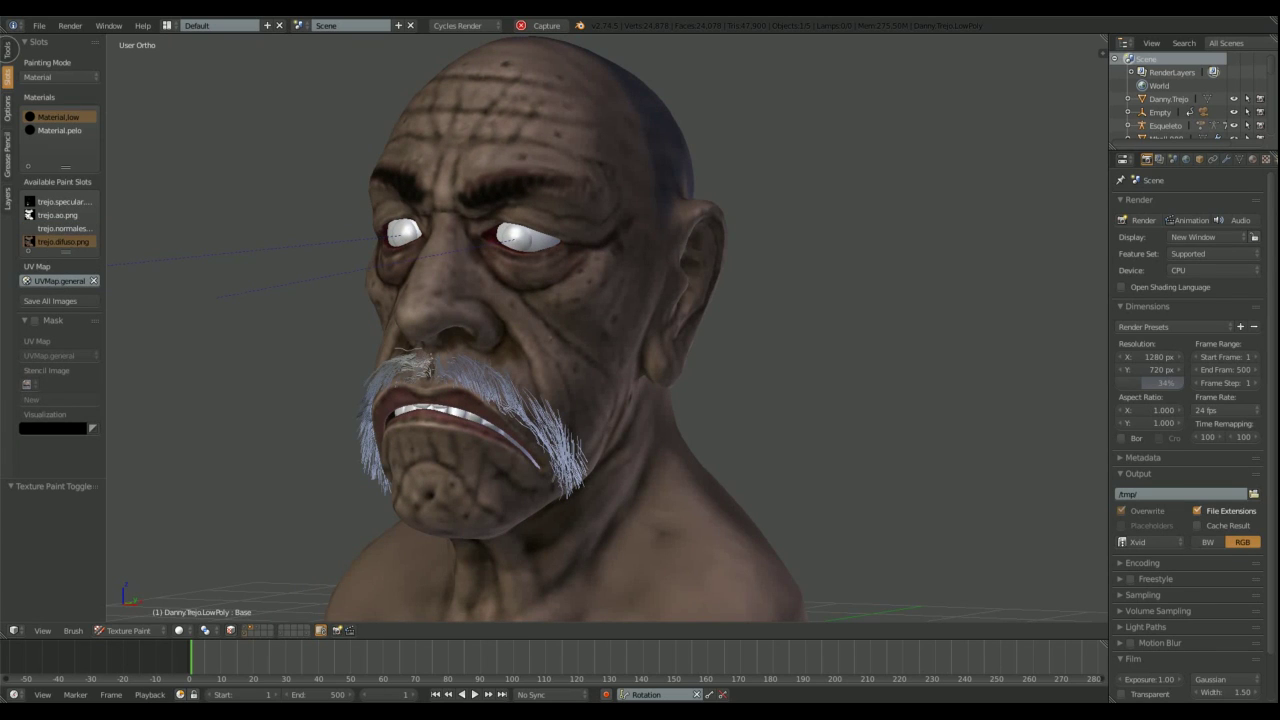
Step: Enable X symmetry, test mirrored red strokes on the brows, and undo them
click(8, 50)
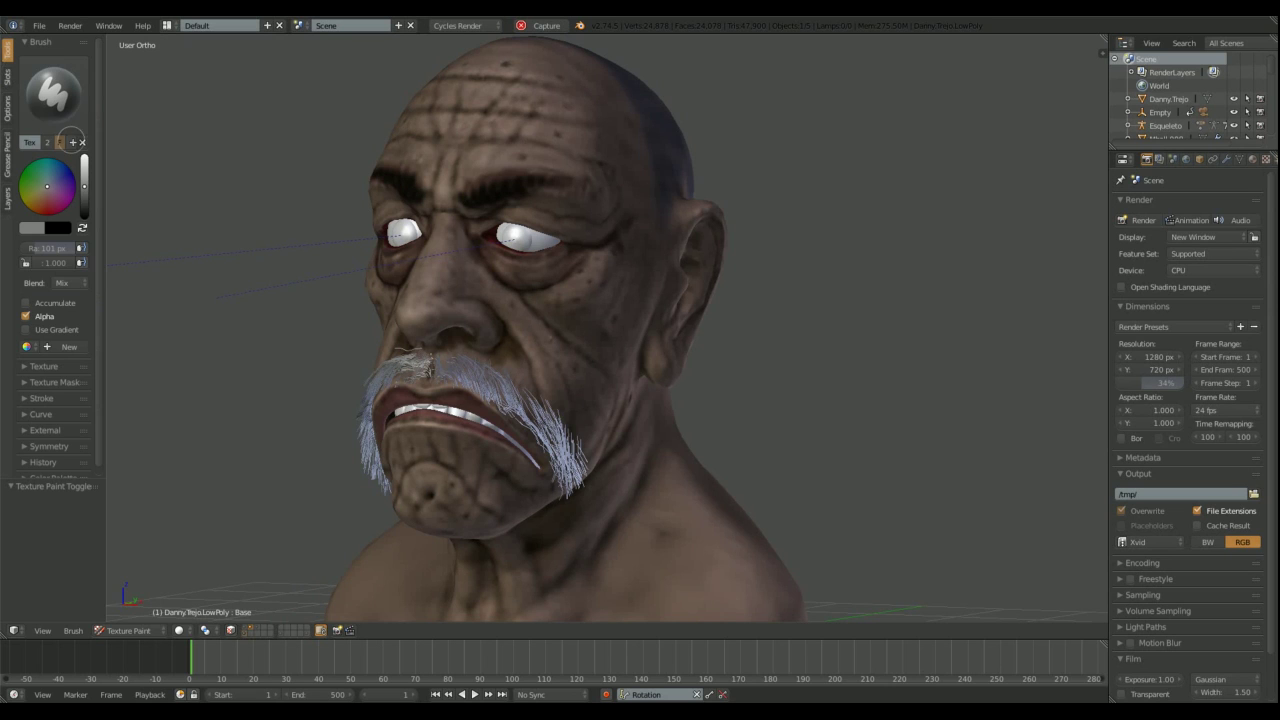
click(29, 449)
scroll(68, 332, down, 1)
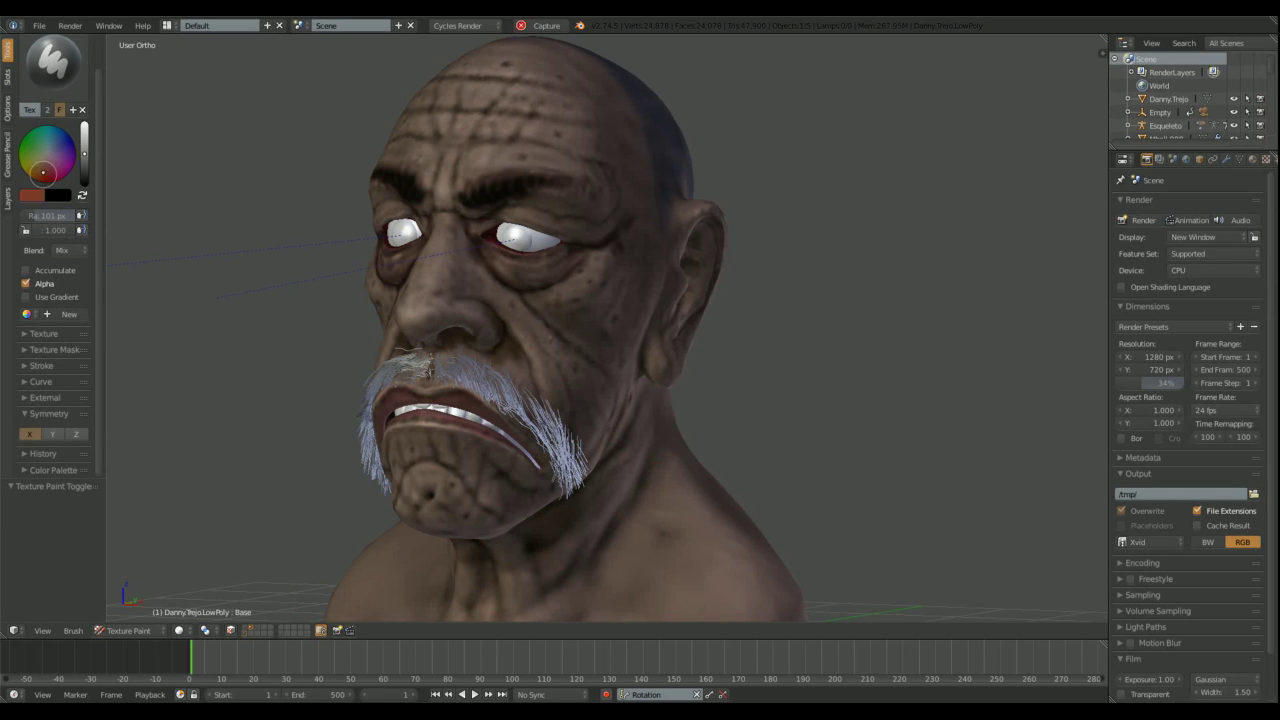
middle_drag(157, 208, 480, 212)
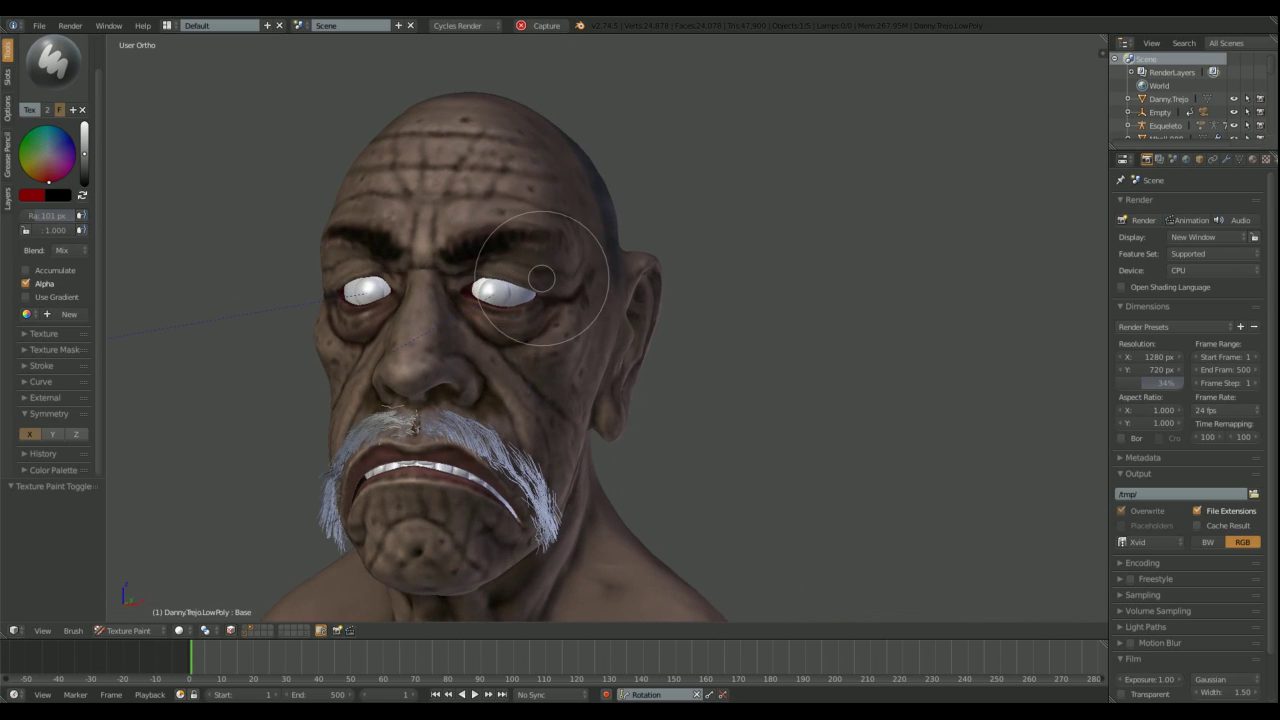
scroll(607, 210, up, 5)
shift+middle_drag(607, 210, 714, 251)
drag(714, 251, 674, 234)
middle_drag(674, 234, 748, 240)
key(ctrl+z)
Step: Set the brush blend to Multiply, test it on the brows, and undo
scroll(795, 237, down, 2)
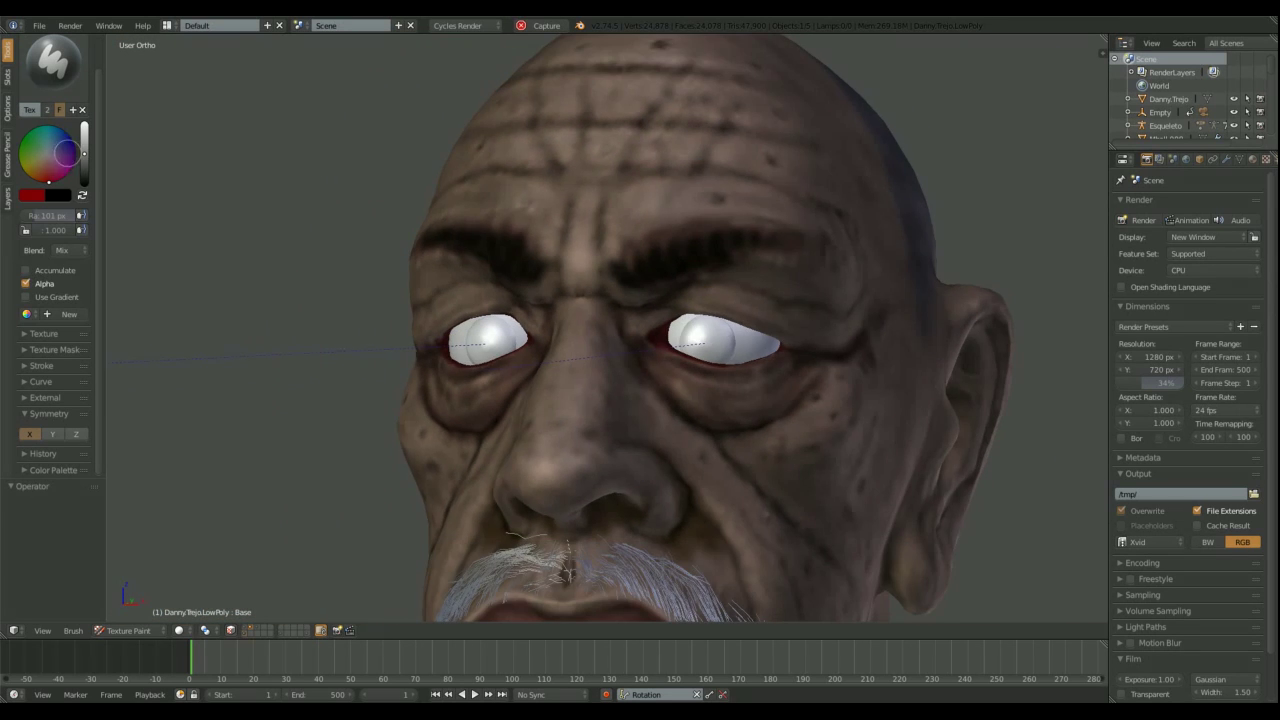
click(64, 250)
click(80, 190)
shift+middle_drag(812, 192, 729, 237)
mouse_move(729, 237)
mouse_down()
mouse_move(614, 271)
mouse_move(750, 264)
mouse_up()
key(ctrl+z)
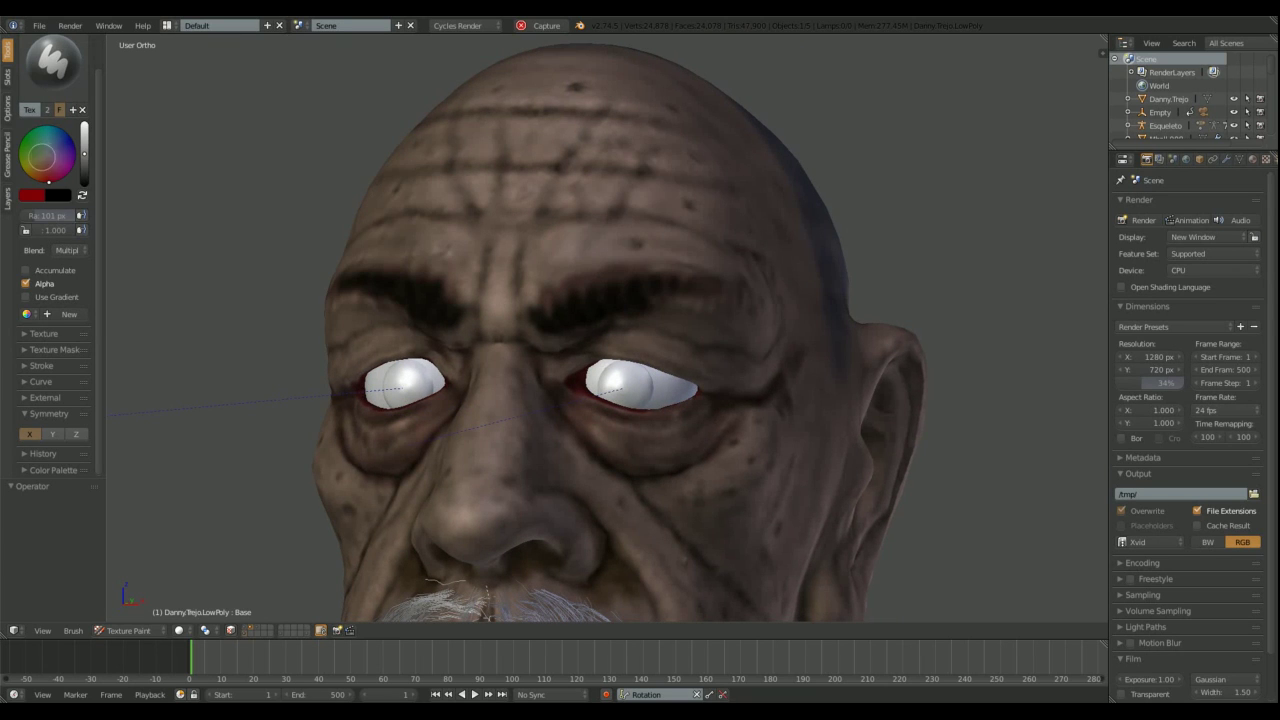
Step: Try Color dodge blending with red strokes on the brows, then undo them
click(67, 251)
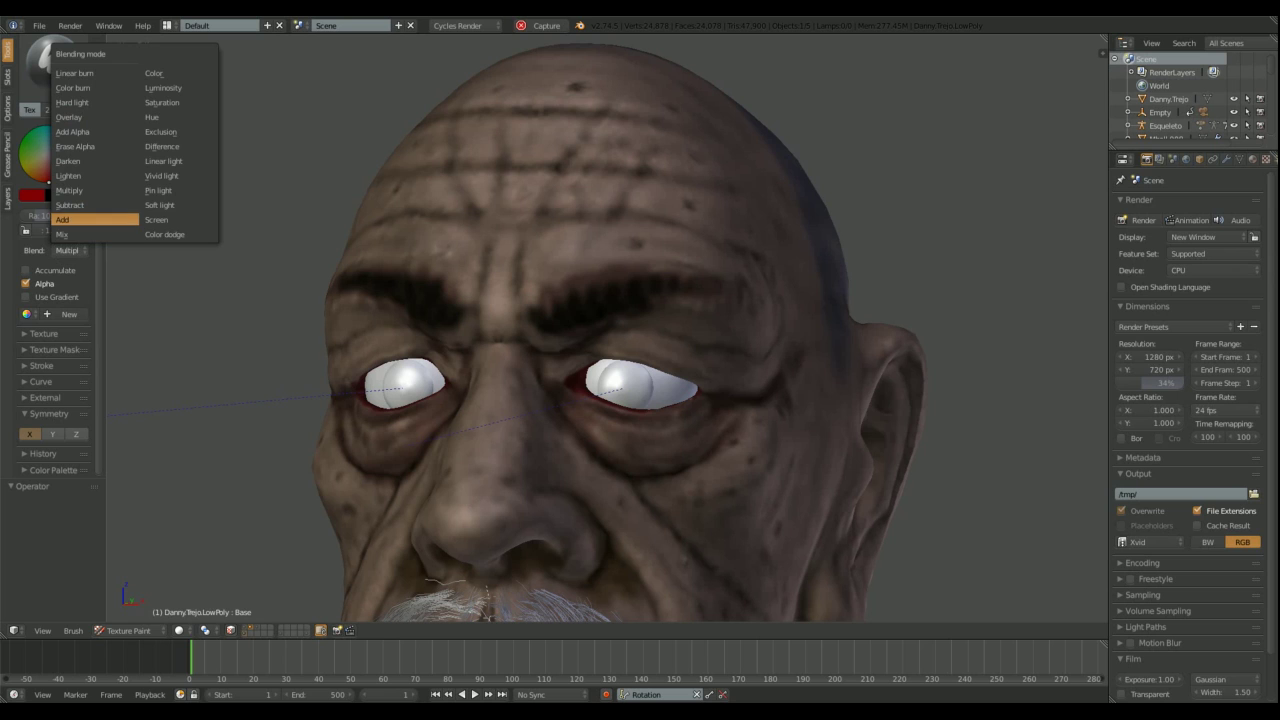
click(165, 234)
drag(545, 175, 614, 257)
shift+middle_drag(614, 257, 590, 252)
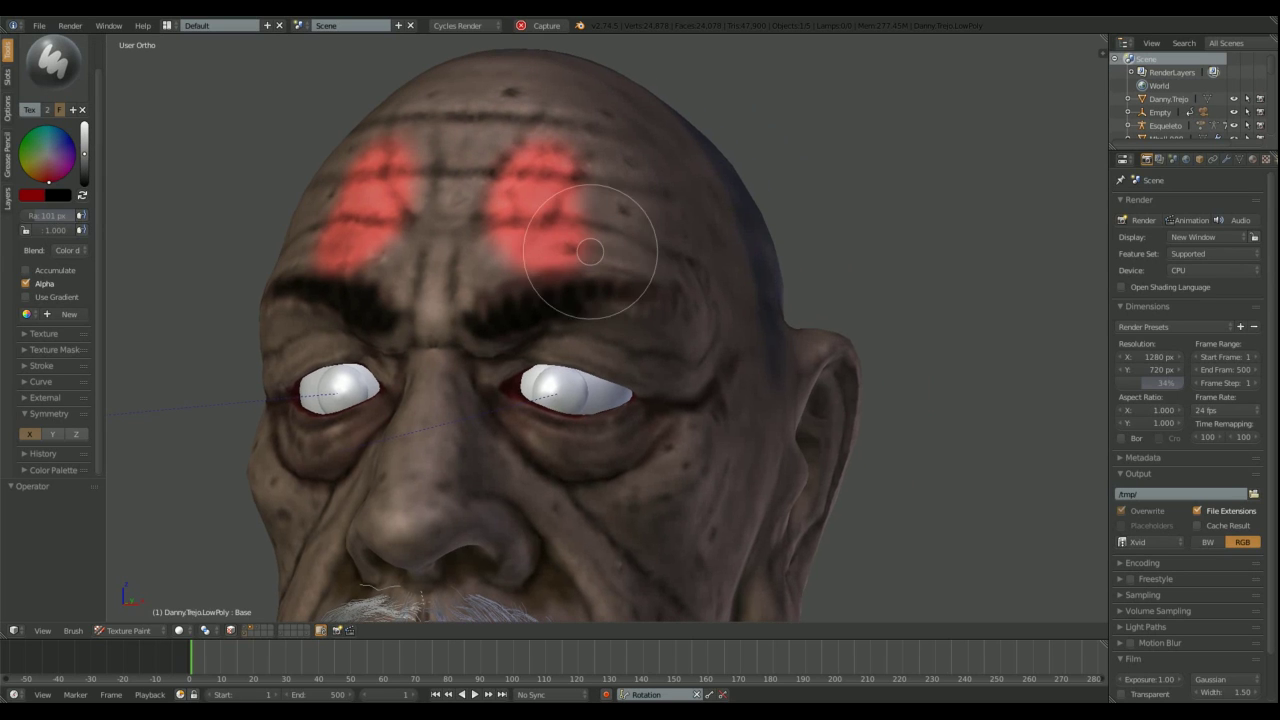
key(ctrl+z)
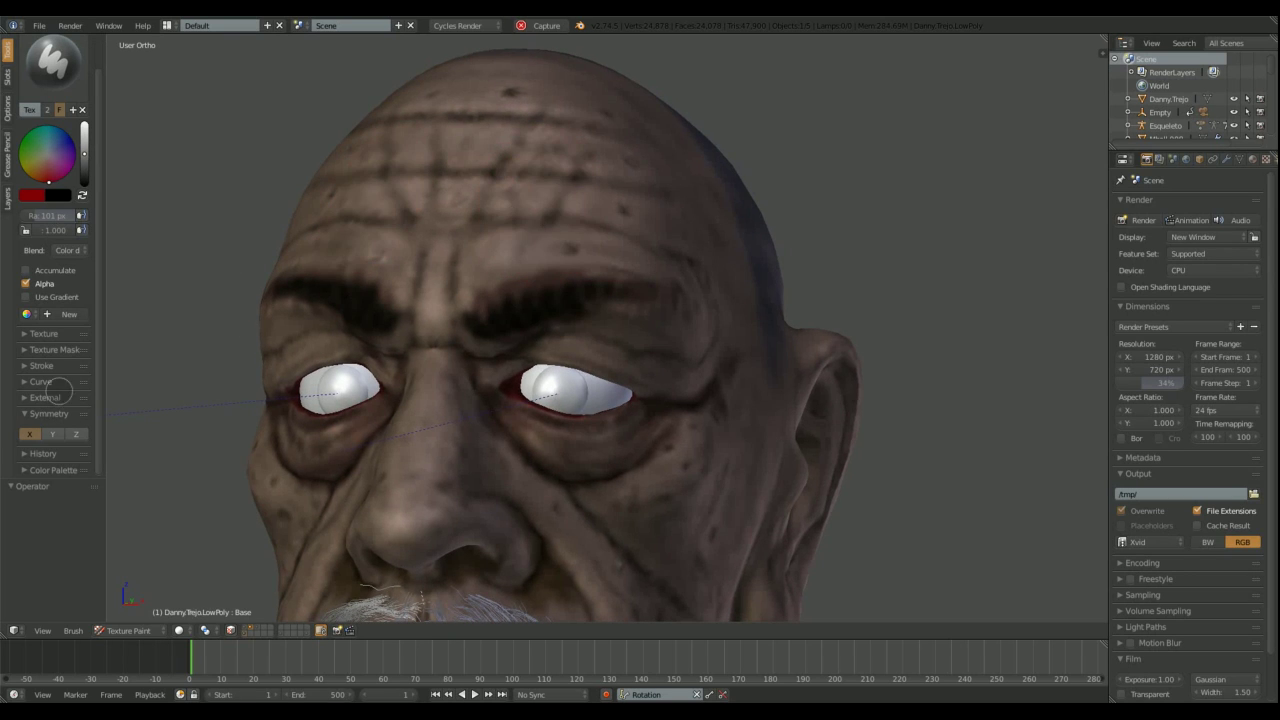
Step: Switch mirroring from X to Y, test and undo chin paint, then set Overlay blending
click(30, 434)
click(52, 434)
scroll(500, 400, down, 3)
drag(440, 400, 520, 470)
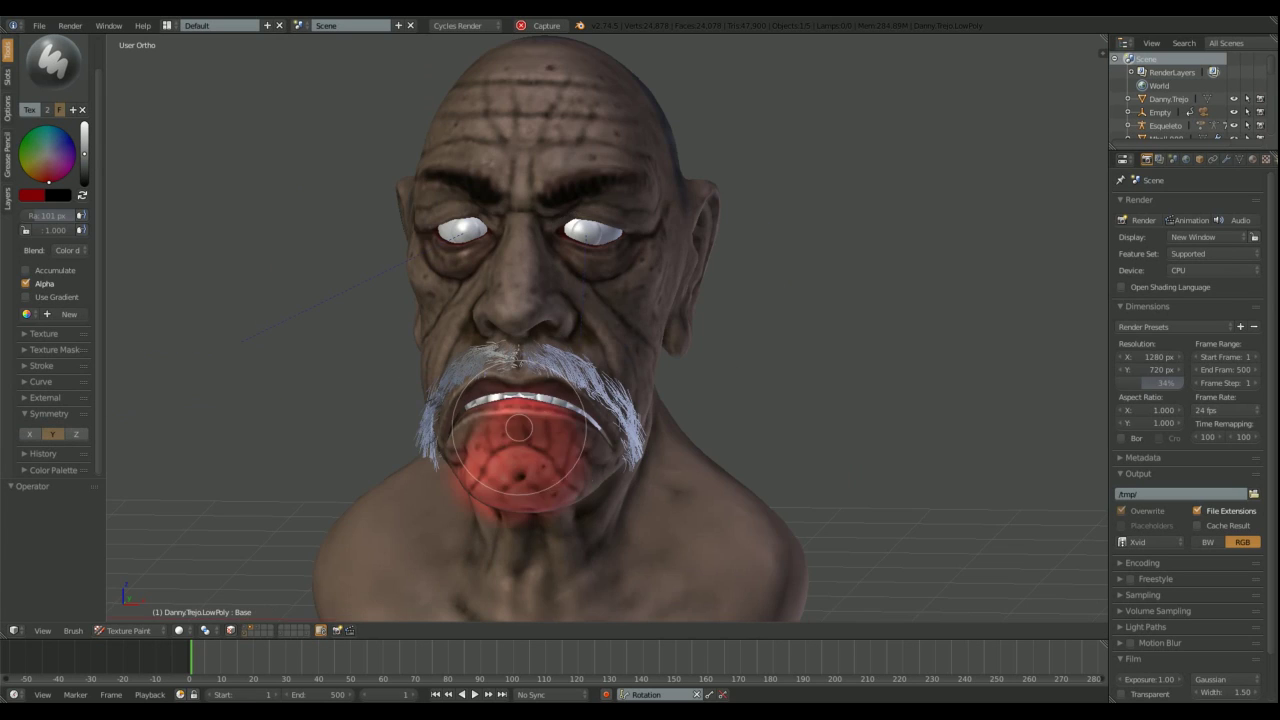
mouse_move(520, 420)
middle_down()
mouse_move(513, 363)
mouse_move(714, 320)
middle_up()
key(ctrl+z)
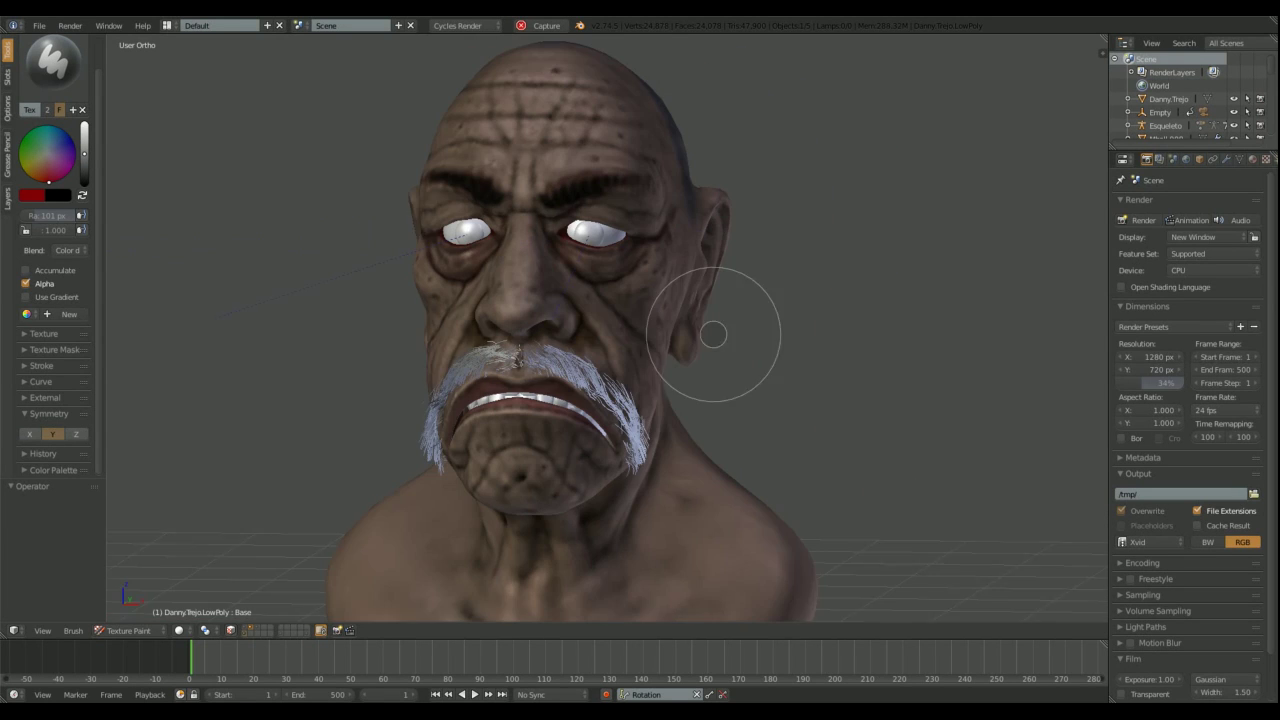
click(68, 250)
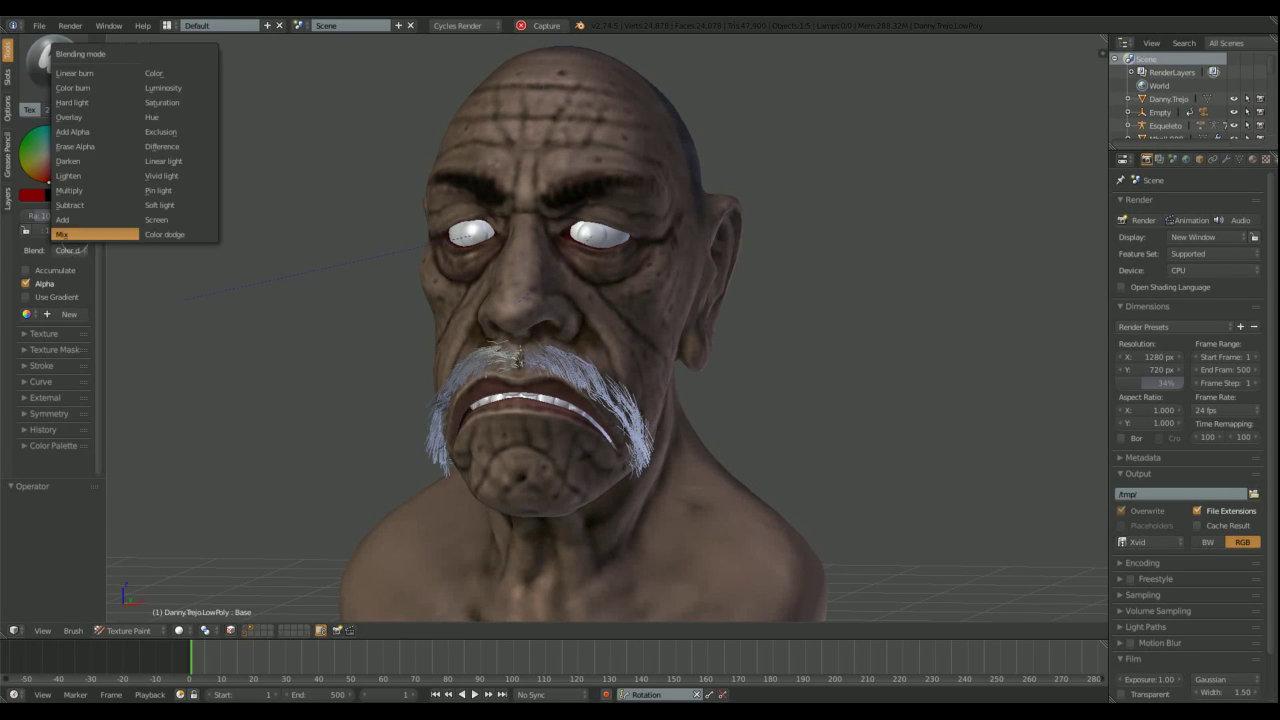
click(90, 117)
Step: Undo a forehead test stroke and give the brush a harder falloff and 42 px radius
drag(600, 165, 520, 150)
key(ctrl+z)
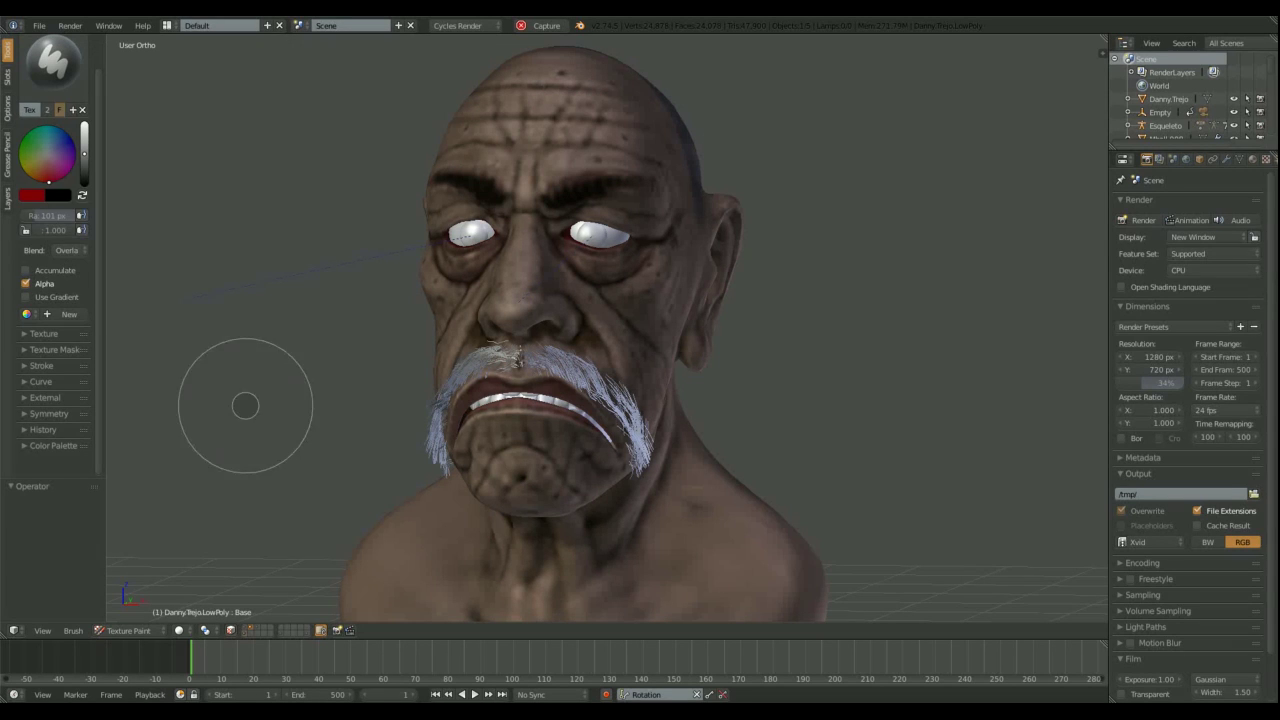
click(41, 381)
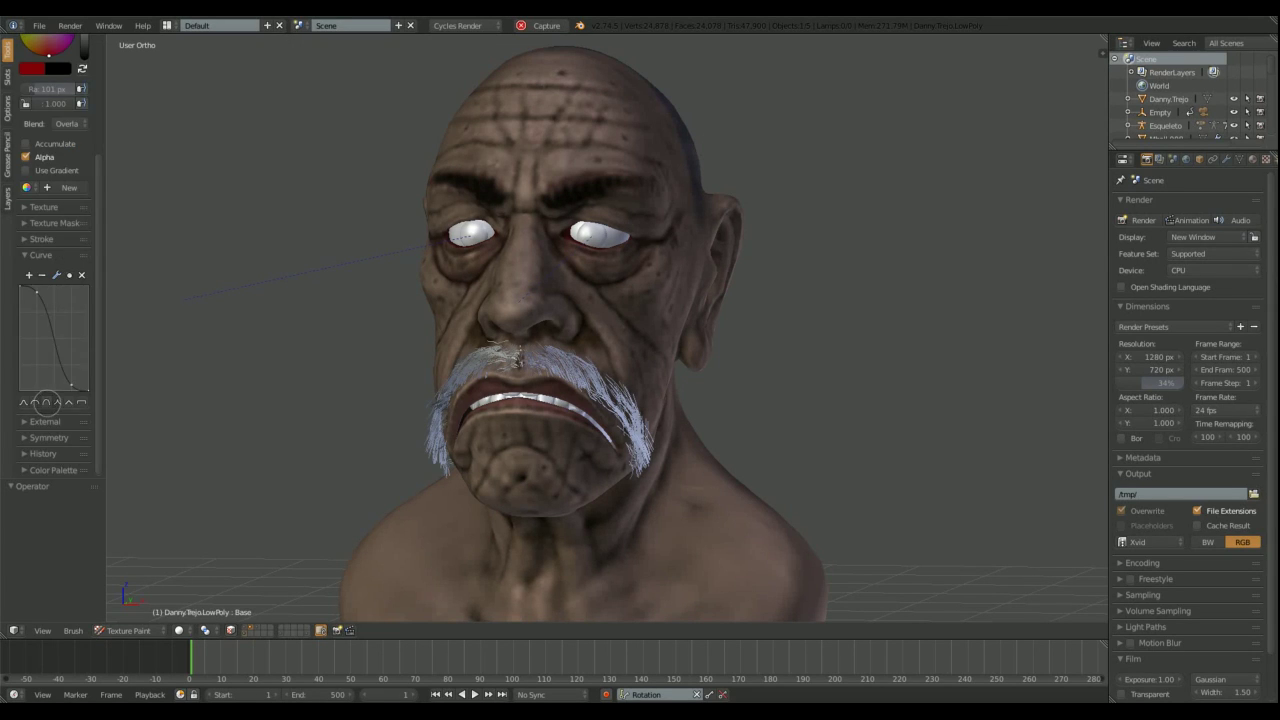
click(46, 402)
scroll(81, 360, up, 5)
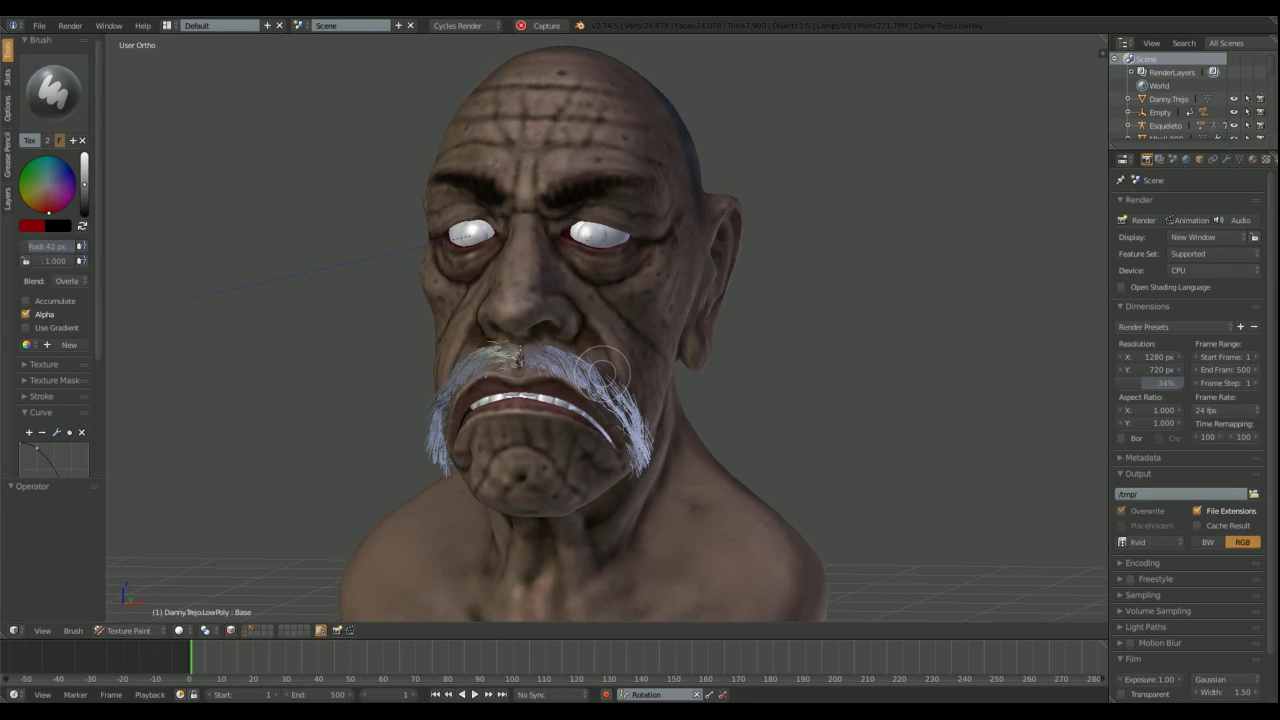
middle_drag(603, 372, 700, 360)
scroll(48, 430, down, 5)
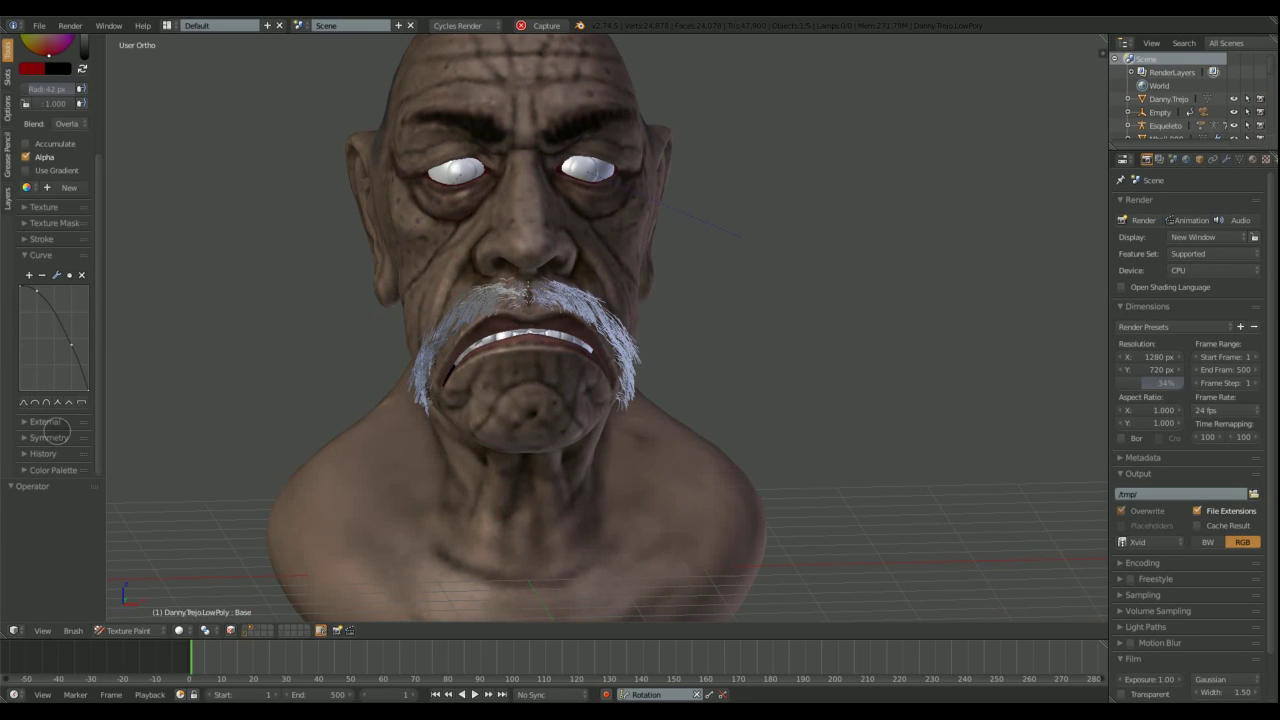
Step: Enable Z mirroring and test red strokes on the neck and forehead, undoing each
click(28, 438)
click(75, 435)
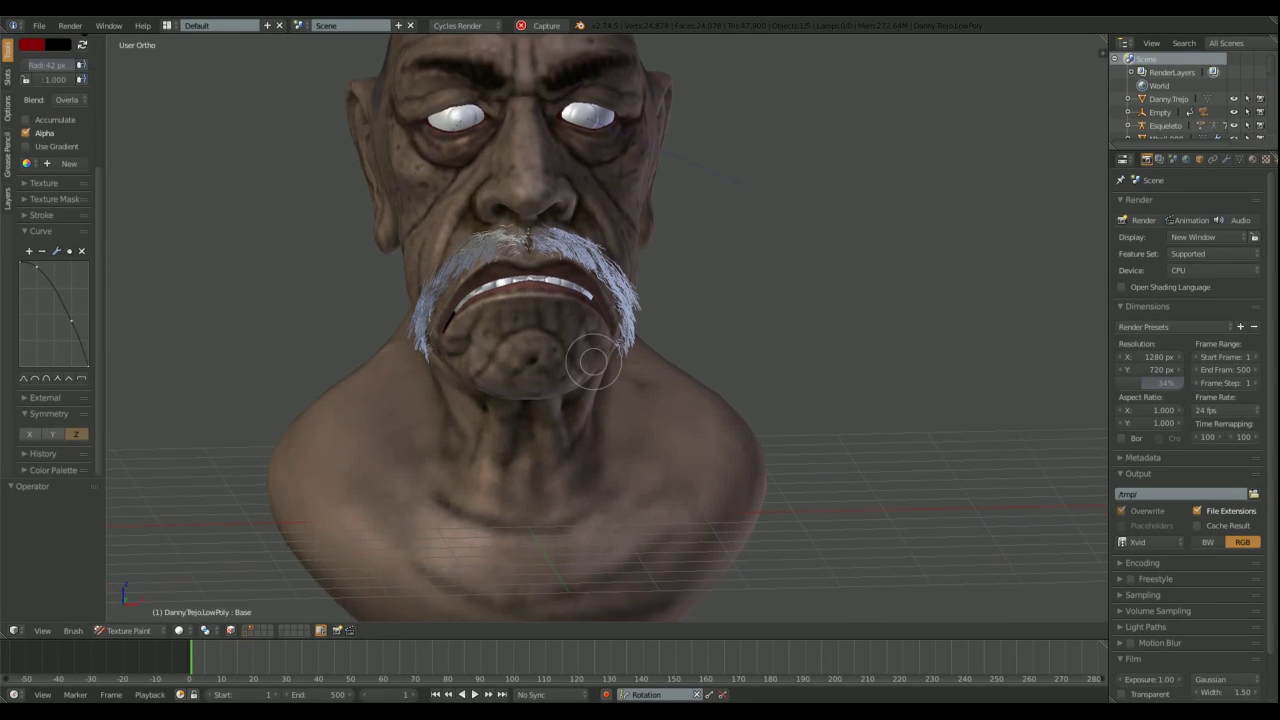
middle_drag(581, 477, 457, 491)
drag(457, 491, 643, 486)
middle_drag(643, 486, 662, 446)
key(ctrl+z)
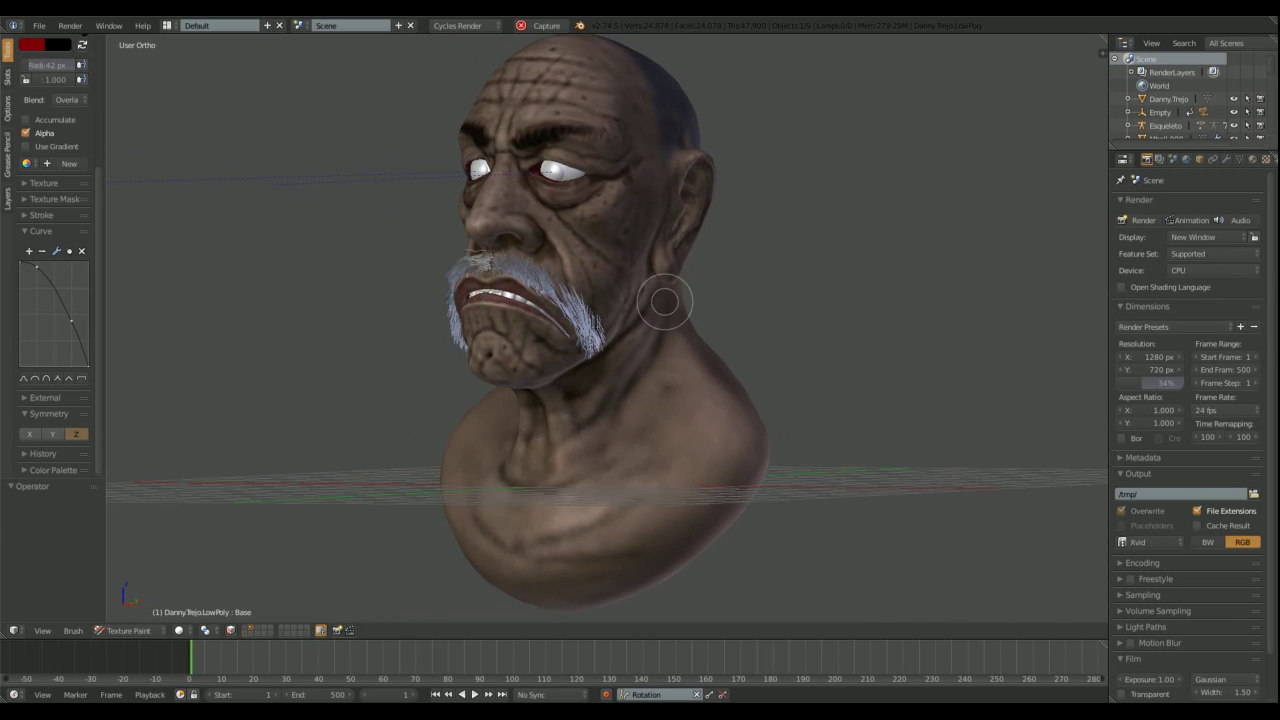
middle_drag(663, 297, 600, 290)
drag(460, 215, 585, 215)
middle_drag(691, 240, 694, 253)
key(ctrl+z)
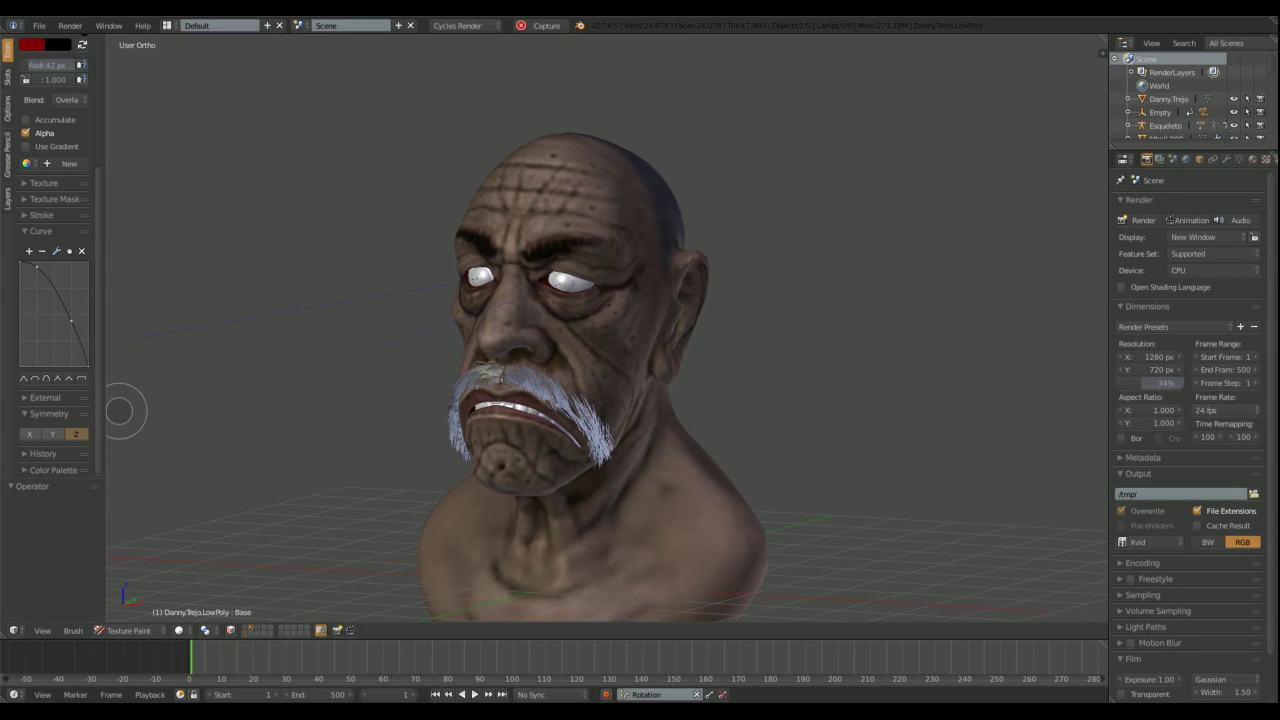
middle_drag(470, 330, 560, 330)
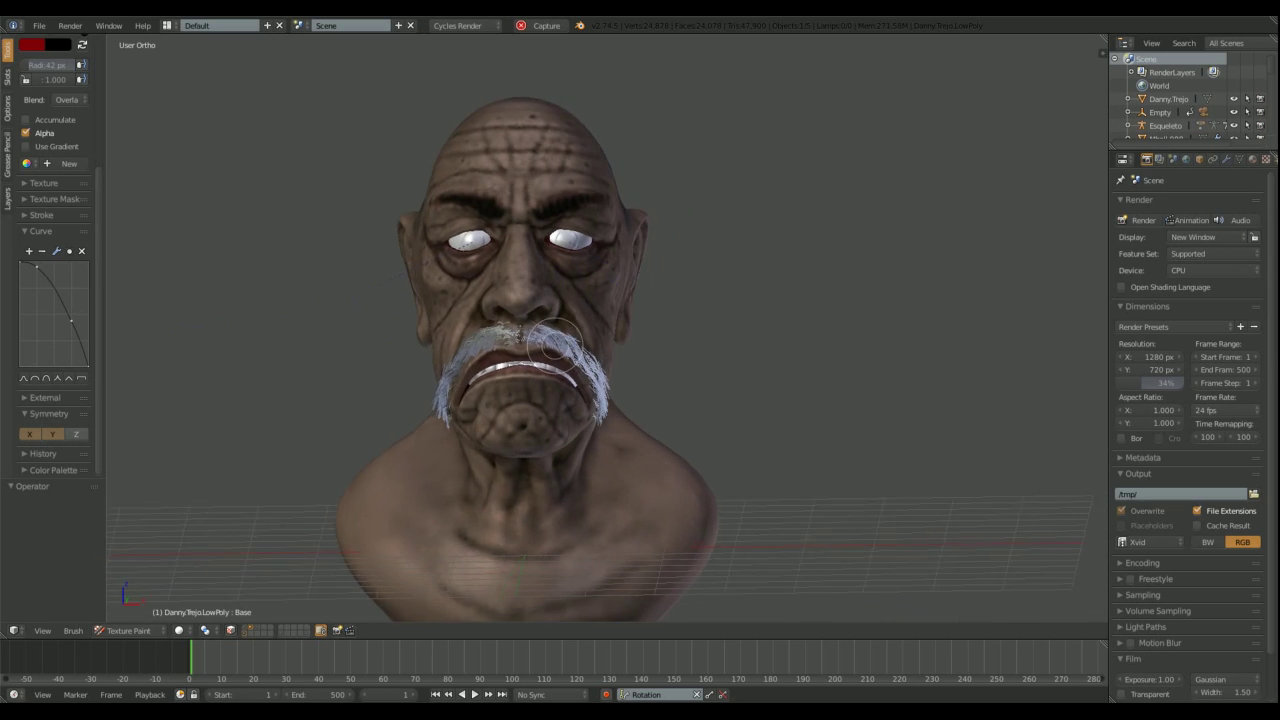
Step: Test a red band under both eyes and undo it
scroll(507, 311, up, 2)
scroll(507, 311, up, 2)
drag(465, 345, 634, 343)
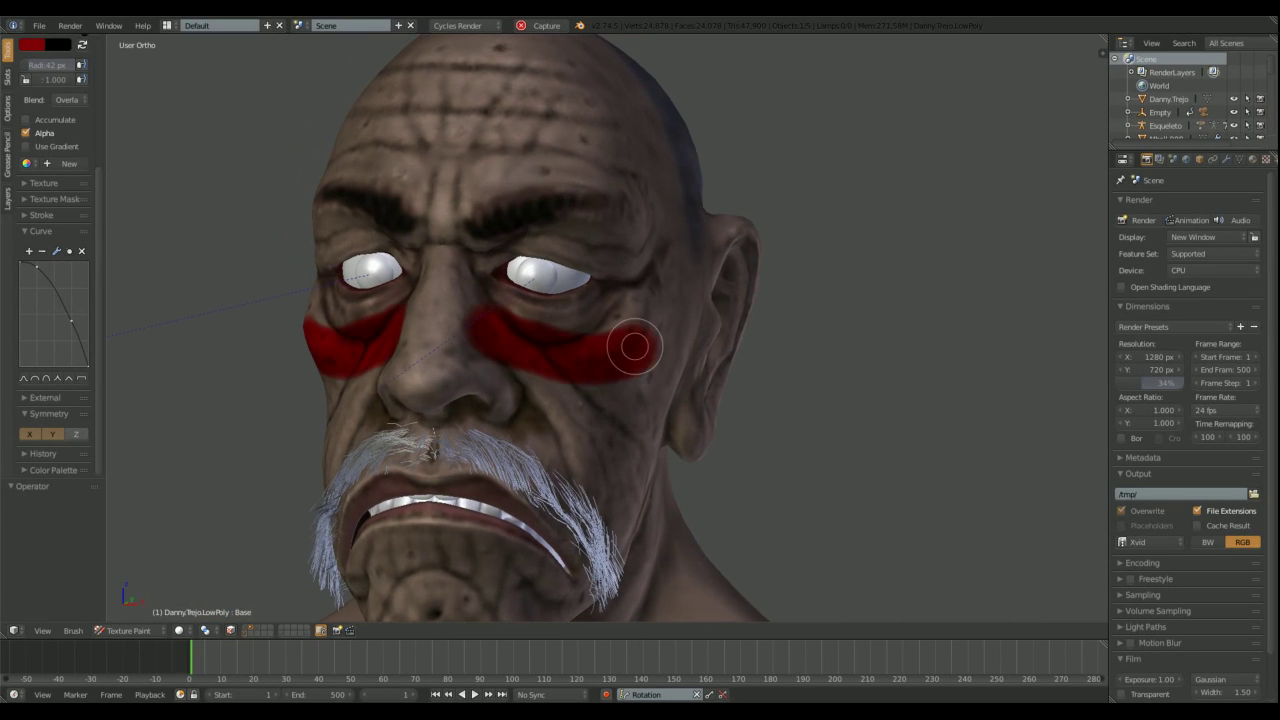
mouse_move(634, 343)
middle_down()
mouse_move(677, 314)
mouse_move(755, 398)
mouse_move(709, 337)
mouse_move(363, 337)
mouse_move(55, 432)
middle_up()
key(ctrl+z)
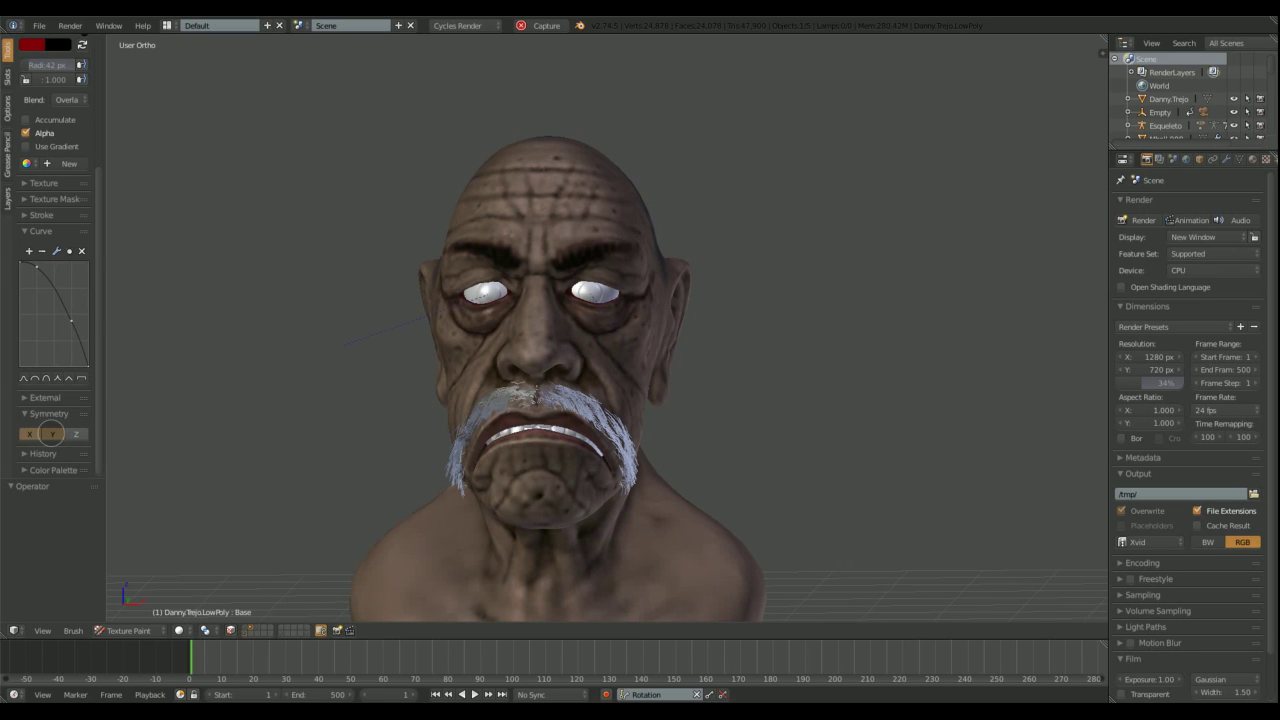
Step: Paint a vertical red stripe down the forehead over the nose, chin and neck
scroll(540, 330, up, 1)
scroll(540, 330, up, 1)
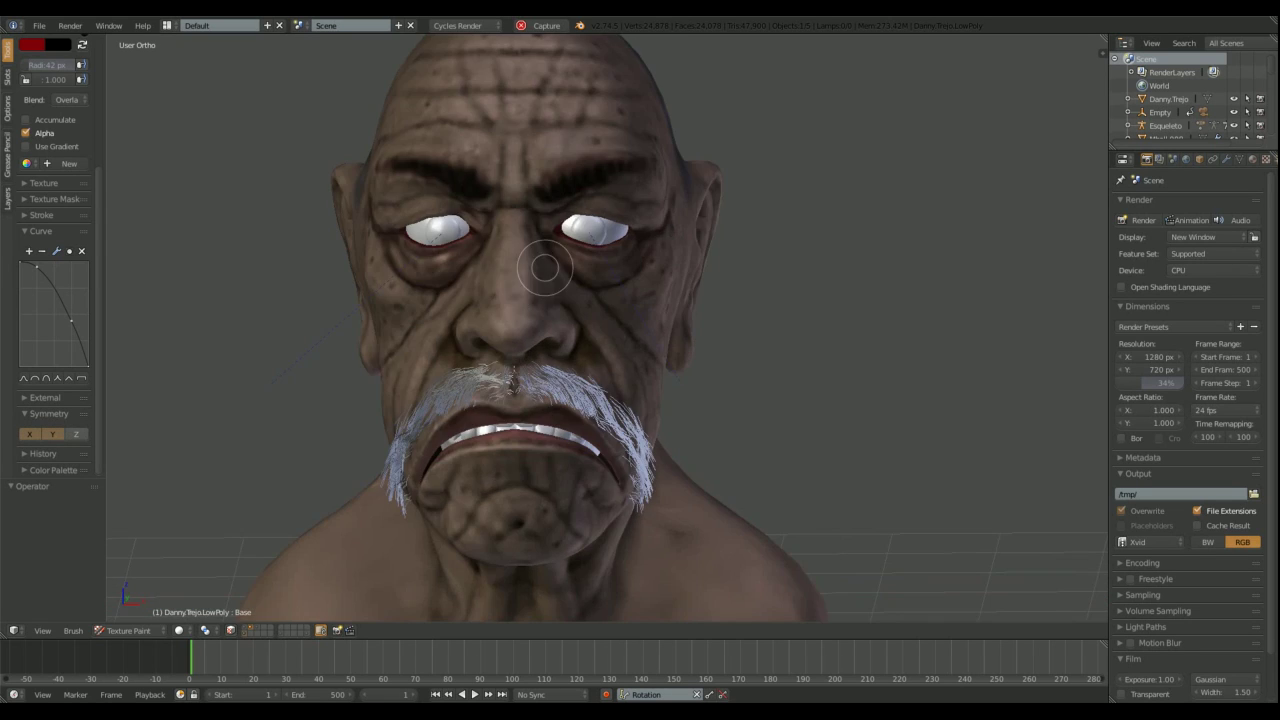
scroll(520, 300, up, 2)
drag(494, 92, 494, 162)
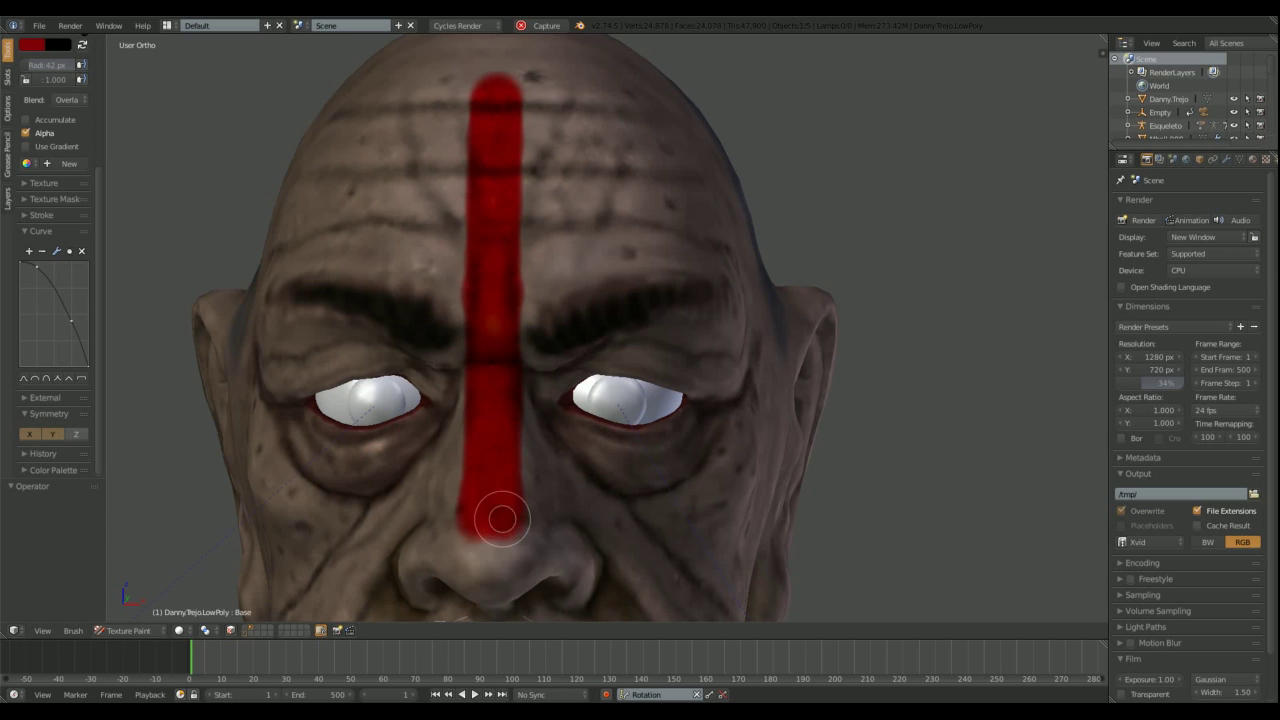
drag(502, 518, 491, 523)
mouse_move(491, 523)
middle_down()
mouse_move(457, 306)
mouse_move(455, 413)
mouse_move(483, 172)
middle_up()
mouse_move(478, 441)
middle_down()
mouse_move(451, 317)
mouse_move(460, 330)
middle_up()
scroll(452, 522, down, 5)
Step: Carry the red midline stripe over the back of the neck and top of the scalp
mouse_move(452, 522)
middle_down()
mouse_move(571, 363)
mouse_move(337, 366)
middle_up()
scroll(511, 249, up, 6)
scroll(479, 243, down, 5)
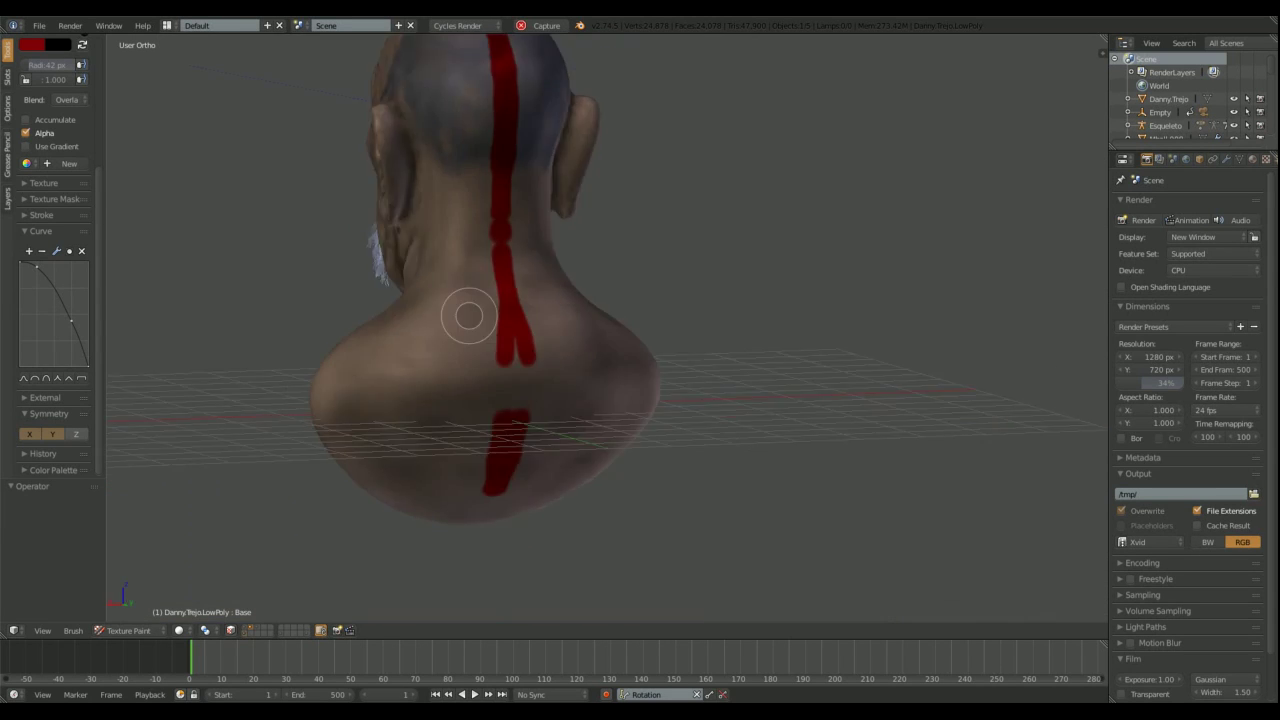
mouse_move(466, 309)
middle_down()
mouse_move(746, 306)
mouse_move(526, 414)
mouse_move(548, 405)
middle_up()
scroll(548, 405, up, 2)
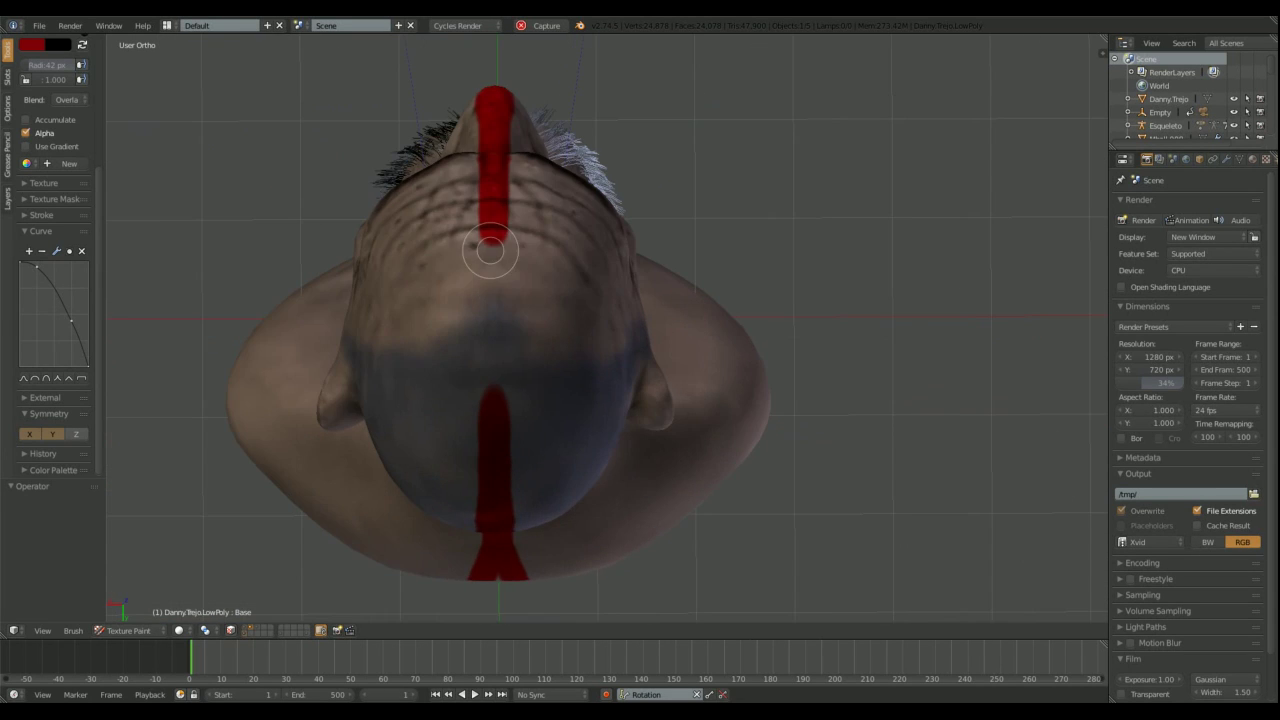
scroll(519, 332, up, 2)
middle_drag(511, 271, 479, 189)
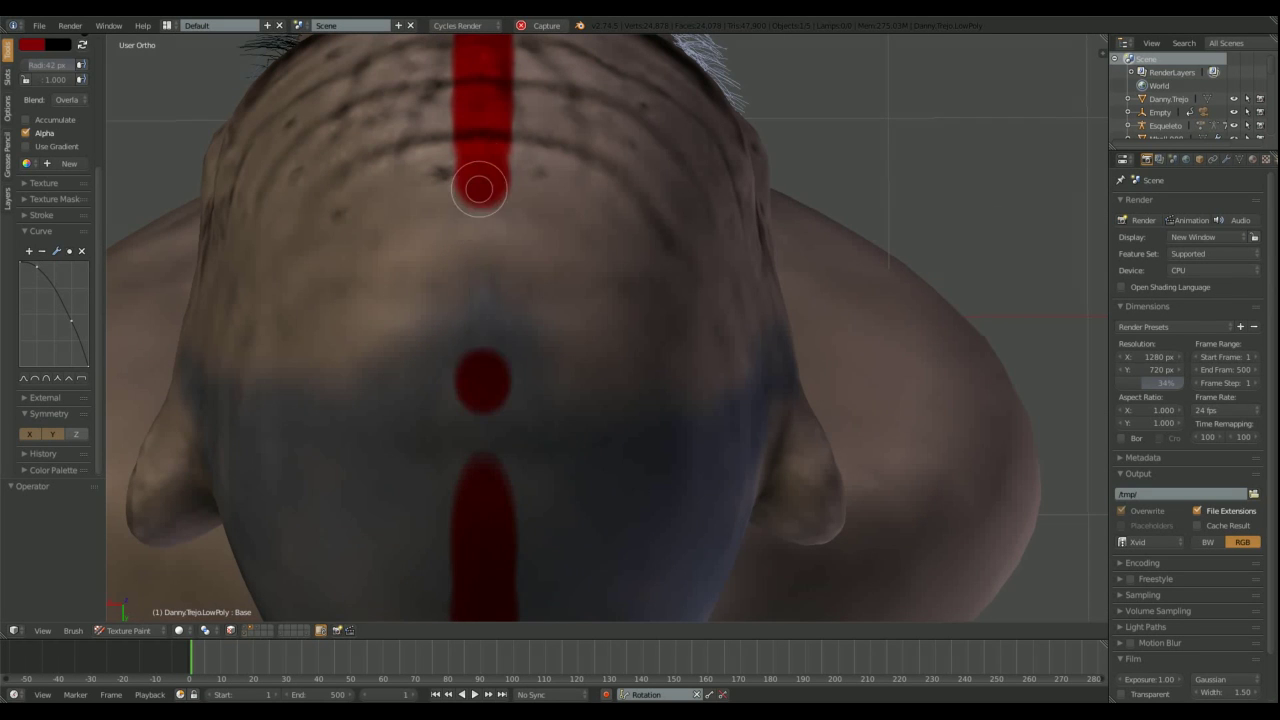
scroll(487, 450, down, 4)
middle_drag(443, 391, 657, 220)
scroll(657, 220, down, 2)
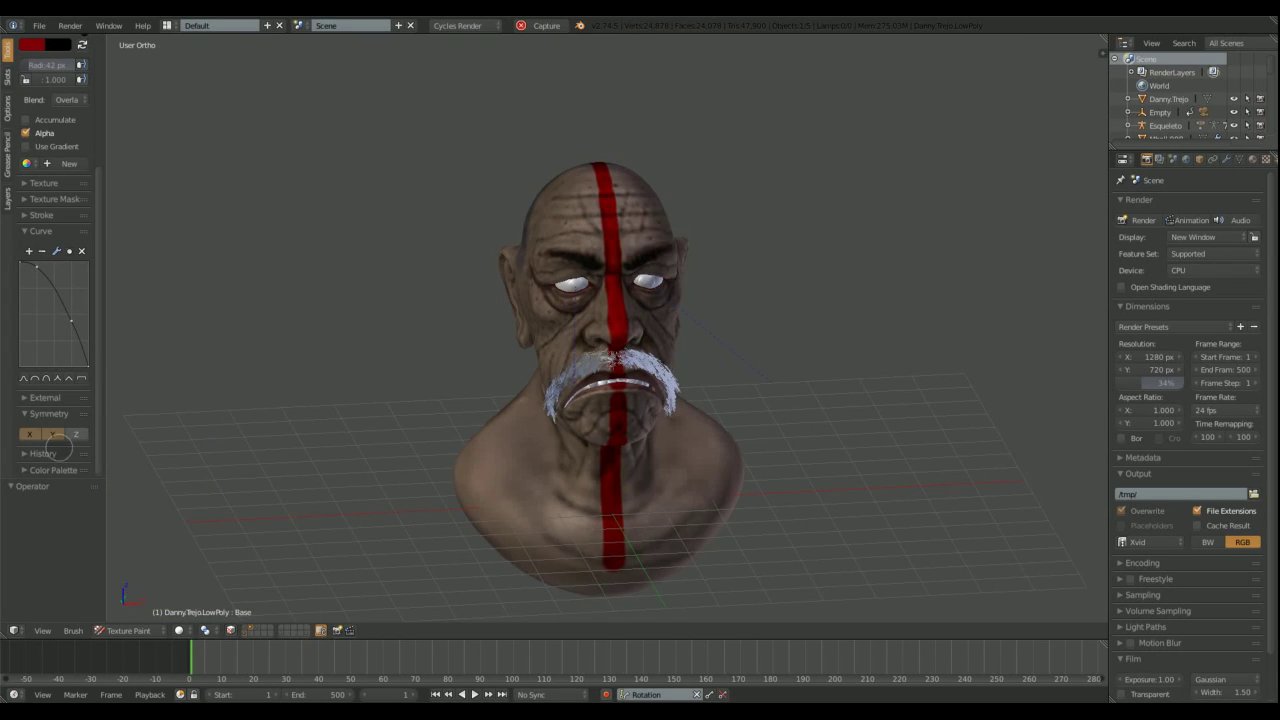
Step: Paint a mirrored red diagonal band across the cheeks
middle_drag(707, 307, 563, 286)
scroll(509, 257, up, 3)
scroll(537, 329, up, 2)
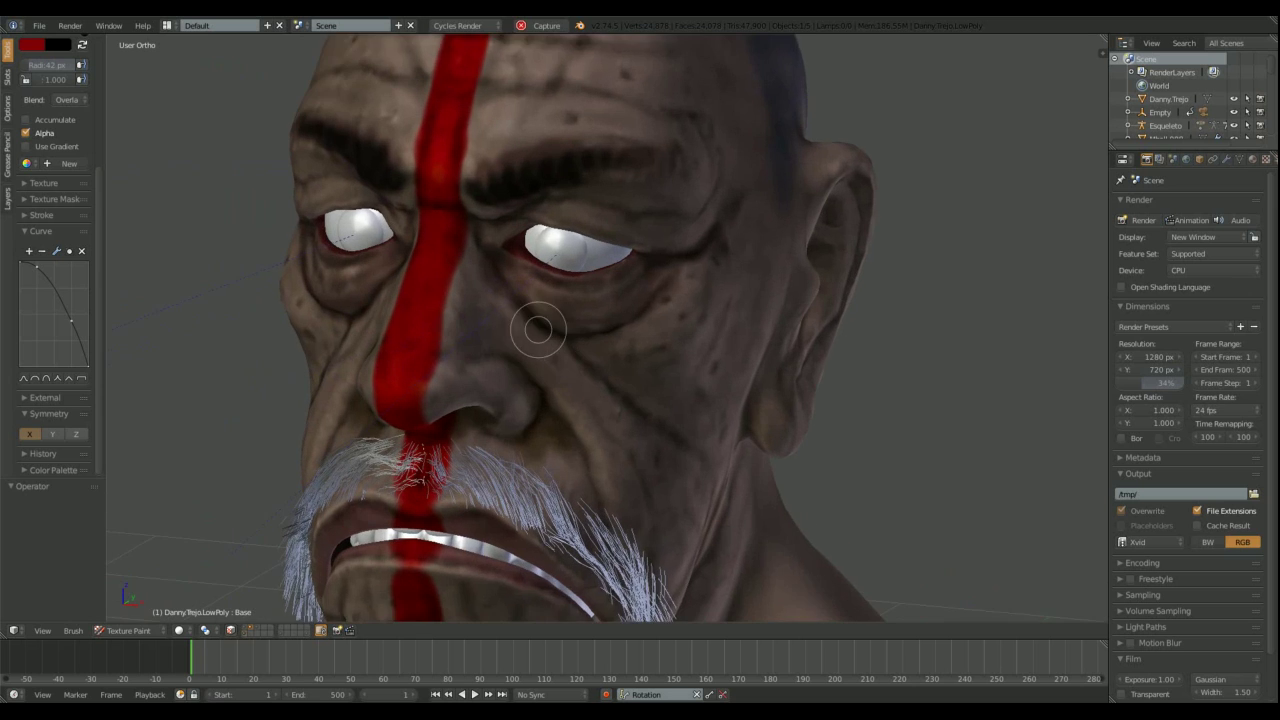
scroll(504, 328, up, 1)
drag(504, 328, 663, 366)
mouse_move(663, 366)
middle_down()
mouse_move(634, 386)
mouse_move(600, 334)
middle_up()
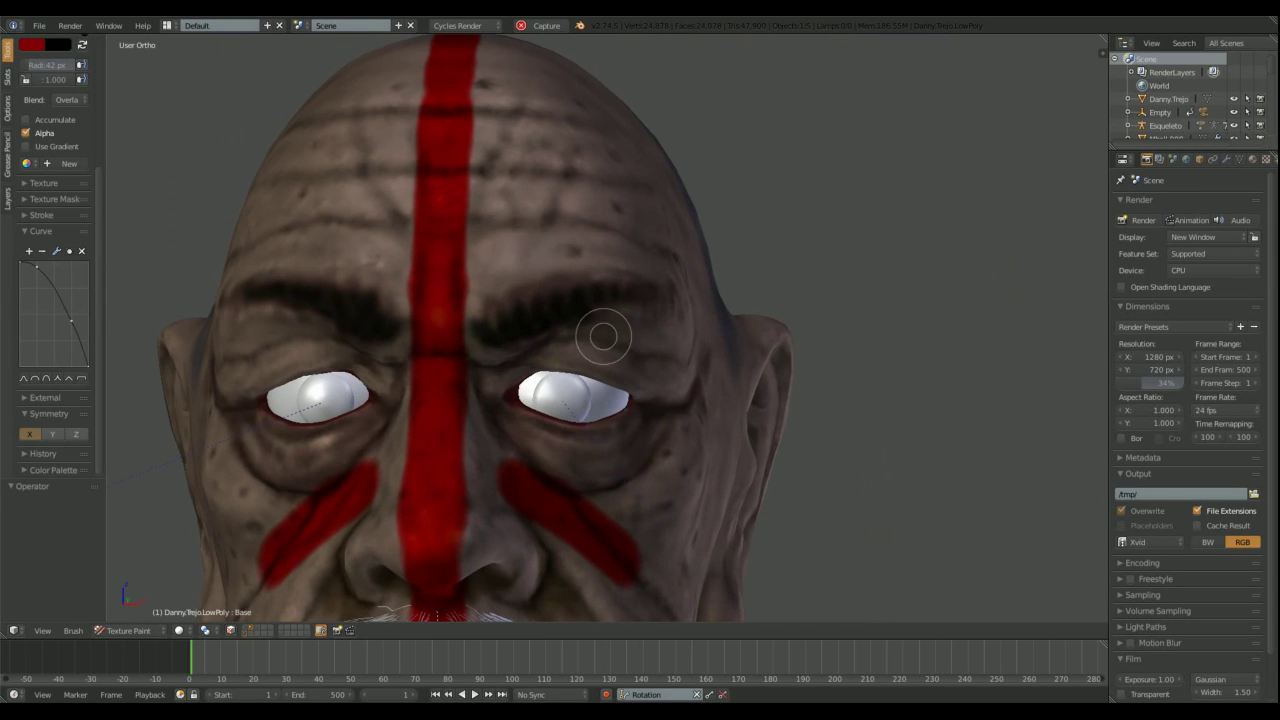
Step: Add mirrored red bars across the forehead
drag(475, 225, 670, 195)
middle_drag(670, 195, 571, 271)
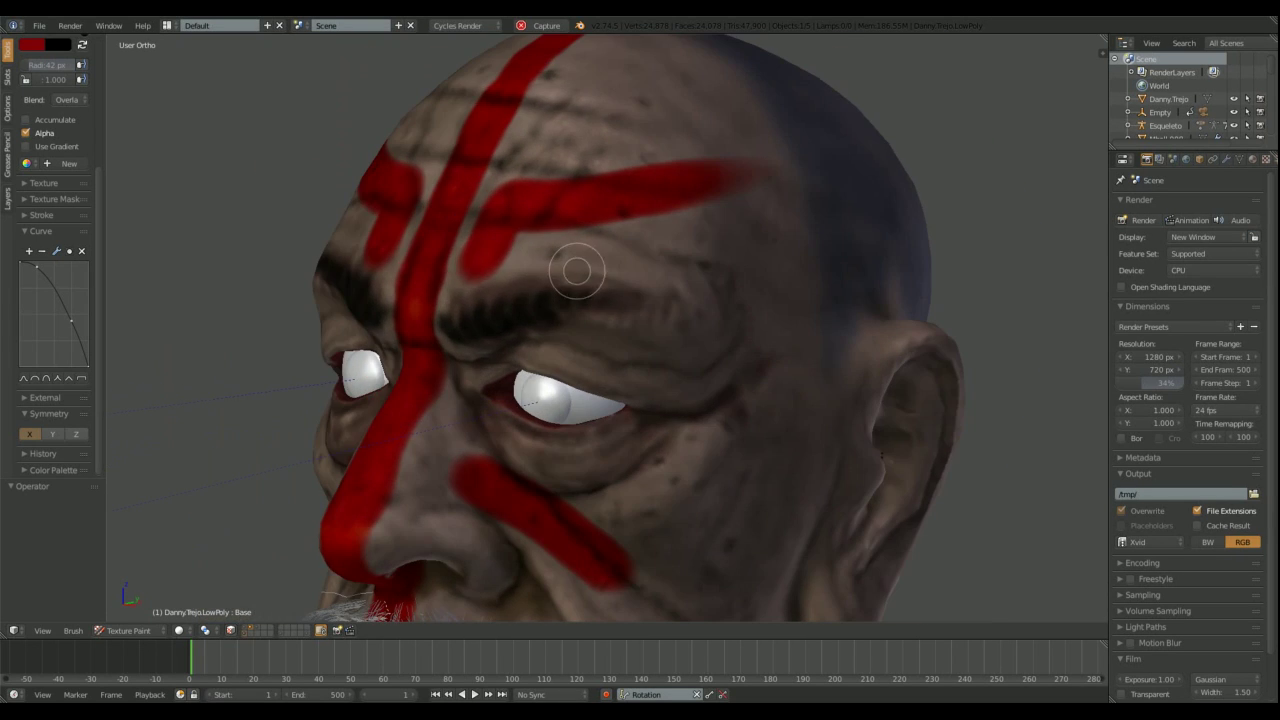
mouse_move(465, 265)
mouse_down()
mouse_move(631, 265)
mouse_move(677, 229)
mouse_move(629, 209)
mouse_move(700, 194)
mouse_up()
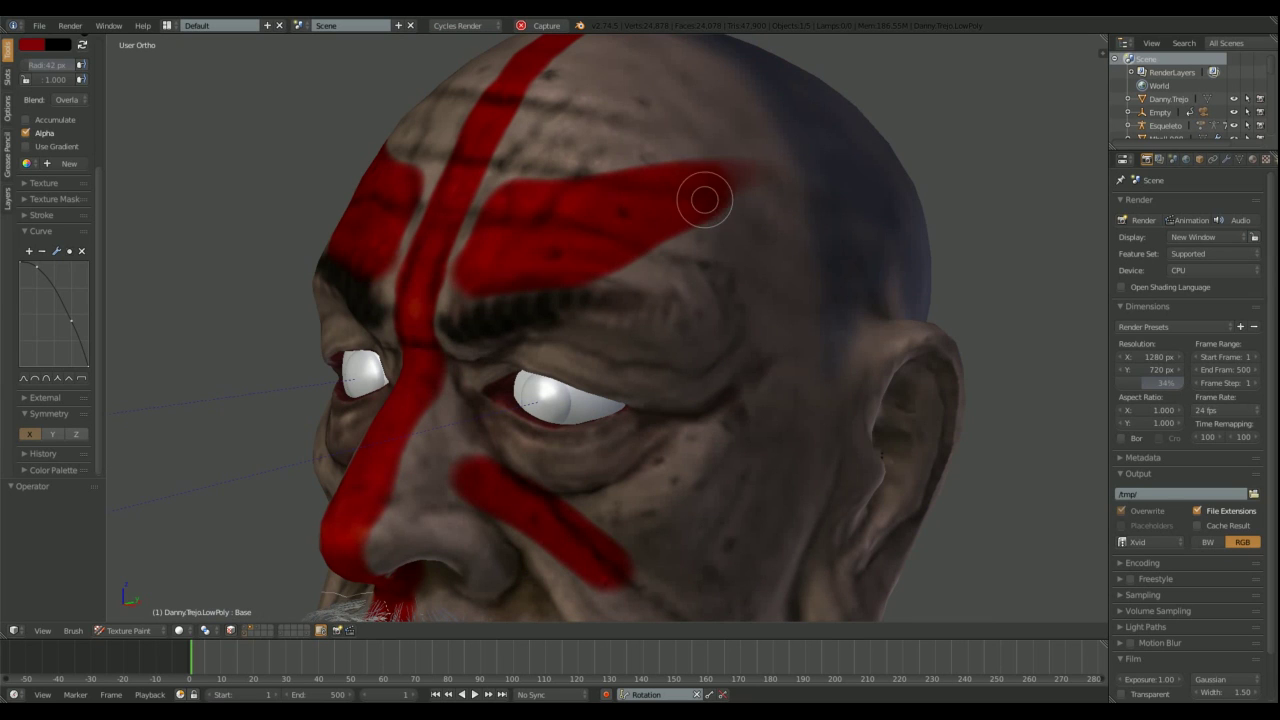
middle_drag(700, 194, 512, 187)
Step: Fill in the red cheek band and dab red spots on the chin
middle_drag(566, 351, 569, 309)
mouse_move(569, 309)
mouse_down()
mouse_move(700, 286)
mouse_move(569, 351)
mouse_up()
mouse_move(569, 351)
middle_down()
mouse_move(665, 300)
mouse_move(520, 360)
middle_up()
scroll(665, 300, down, 3)
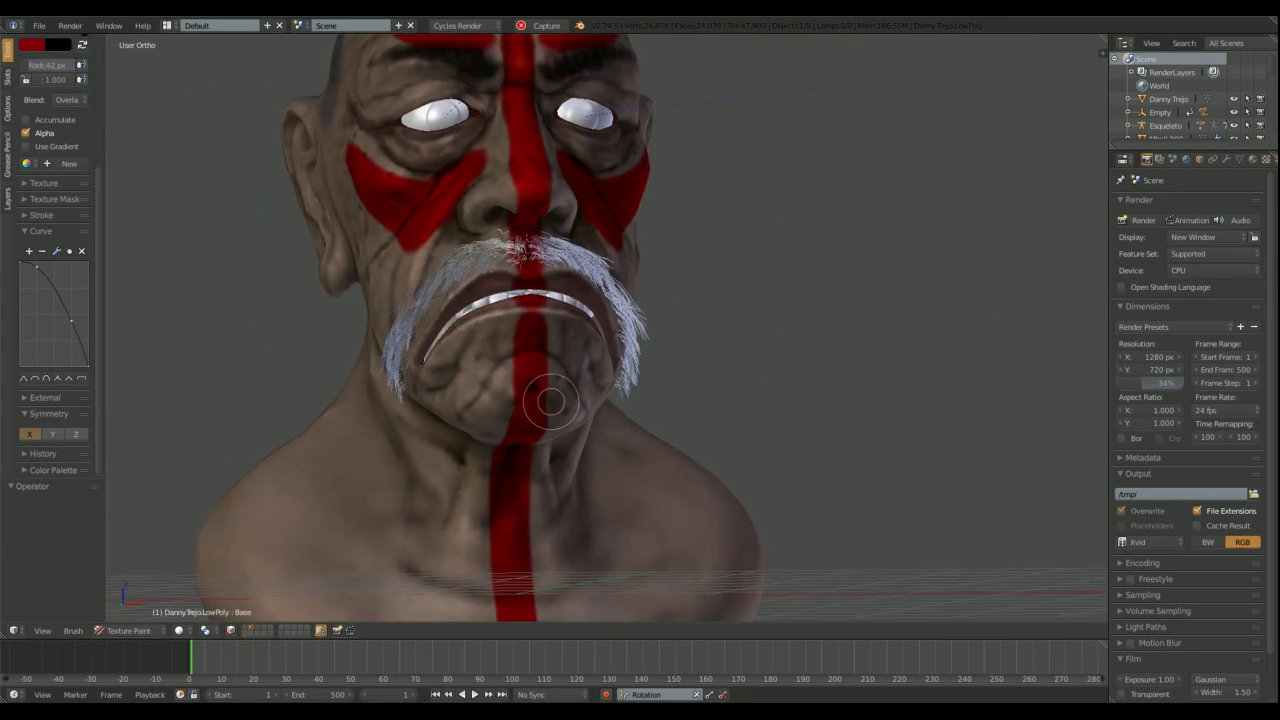
drag(470, 350, 554, 366)
mouse_move(554, 366)
middle_down()
mouse_move(694, 434)
mouse_move(626, 359)
middle_up()
Step: Paint large red patches on both shoulders
scroll(82, 248, up, 5)
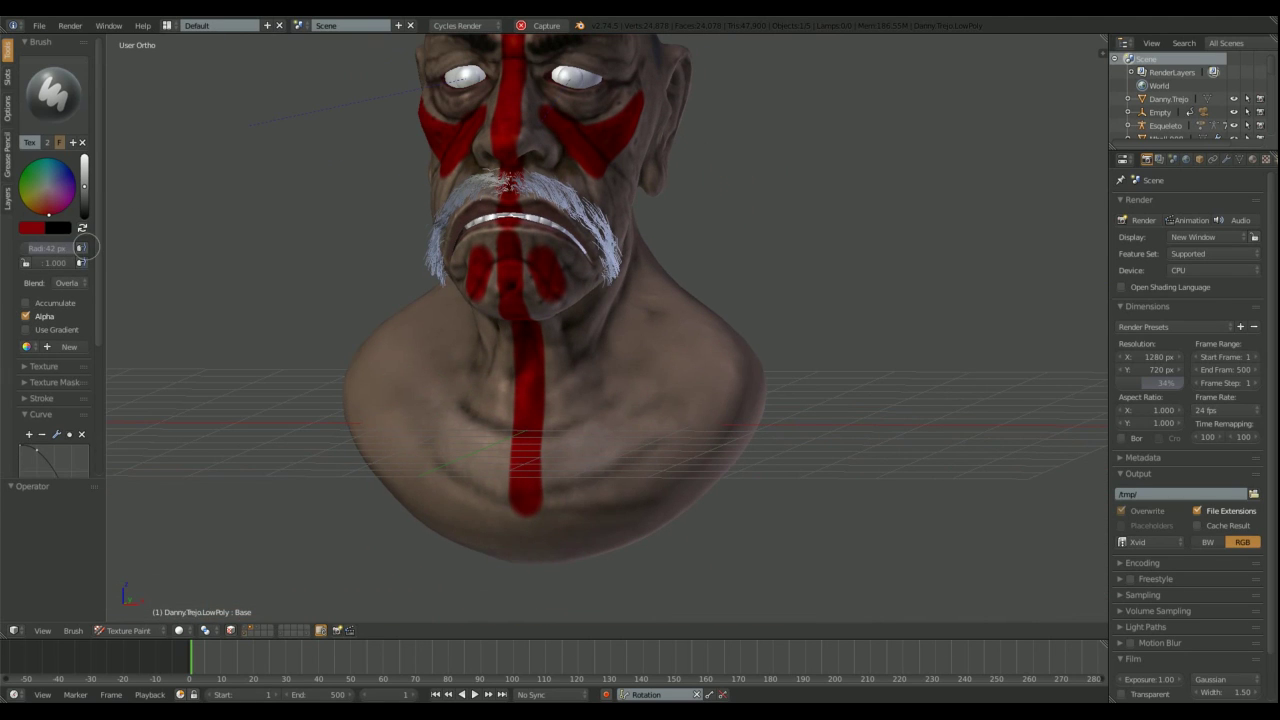
scroll(610, 333, up, 2)
scroll(657, 337, up, 2)
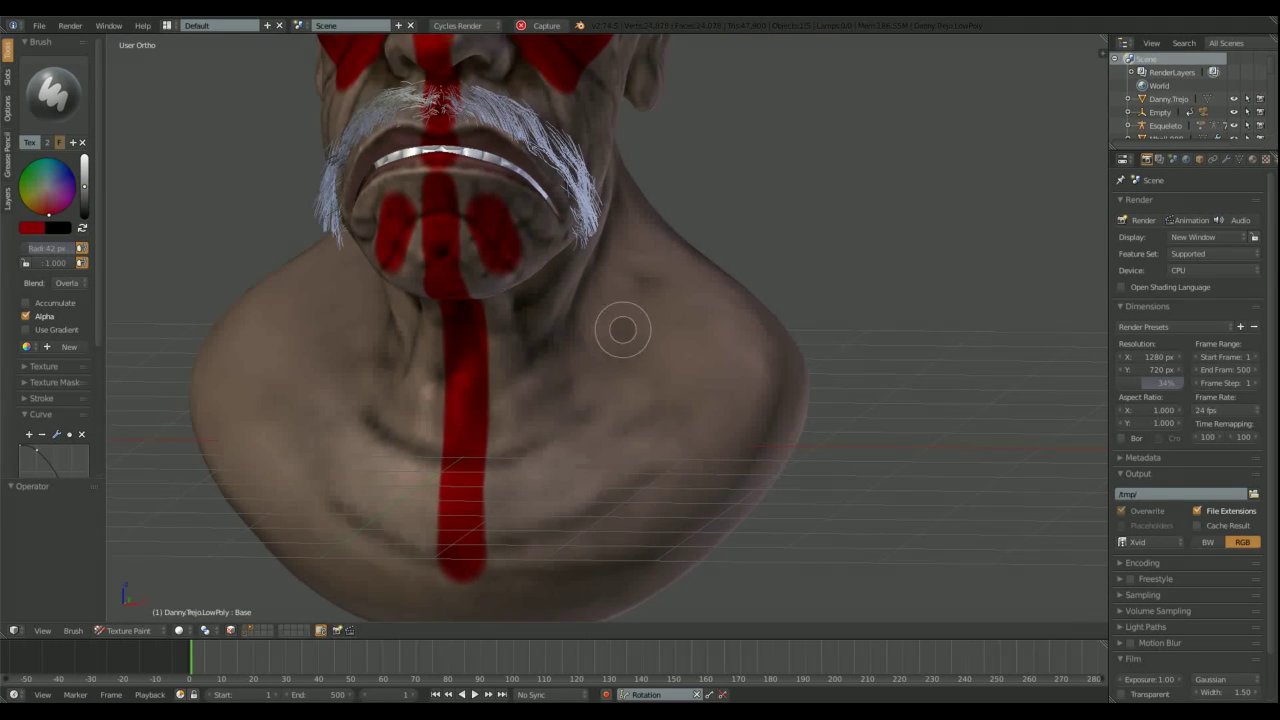
scroll(623, 329, down, 1)
mouse_move(641, 327)
mouse_down()
mouse_move(631, 423)
mouse_move(634, 360)
mouse_move(657, 426)
mouse_move(749, 380)
mouse_up()
mouse_move(749, 380)
middle_down()
mouse_move(666, 406)
mouse_move(640, 430)
middle_up()
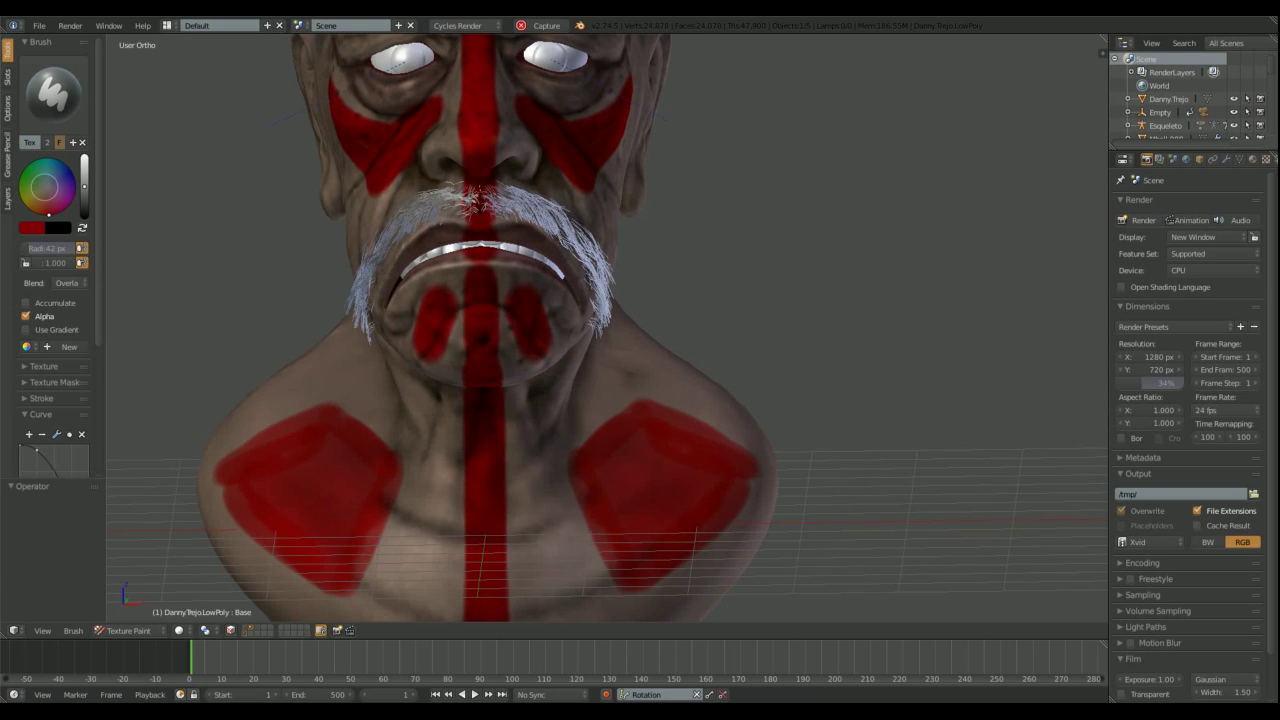
Step: Pick yellow and paint it under both eyes
click(18, 200)
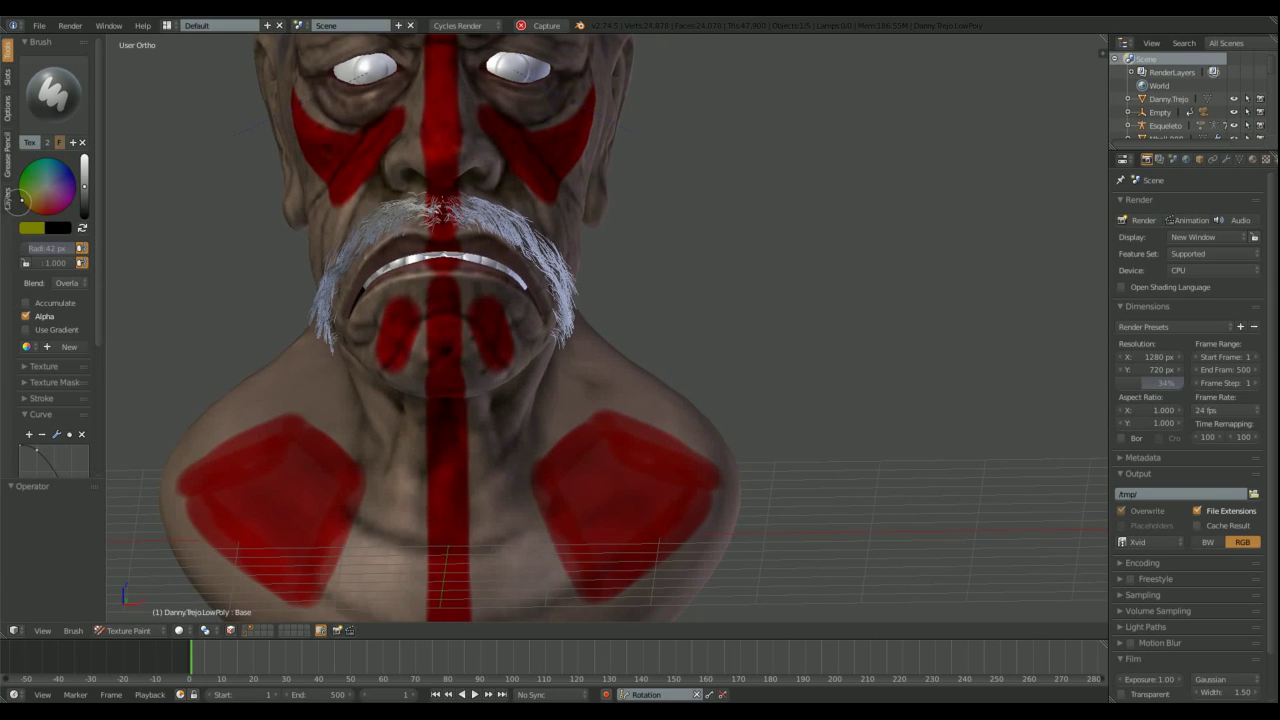
drag(84, 183, 84, 158)
middle_drag(520, 330, 509, 217)
scroll(509, 217, up, 4)
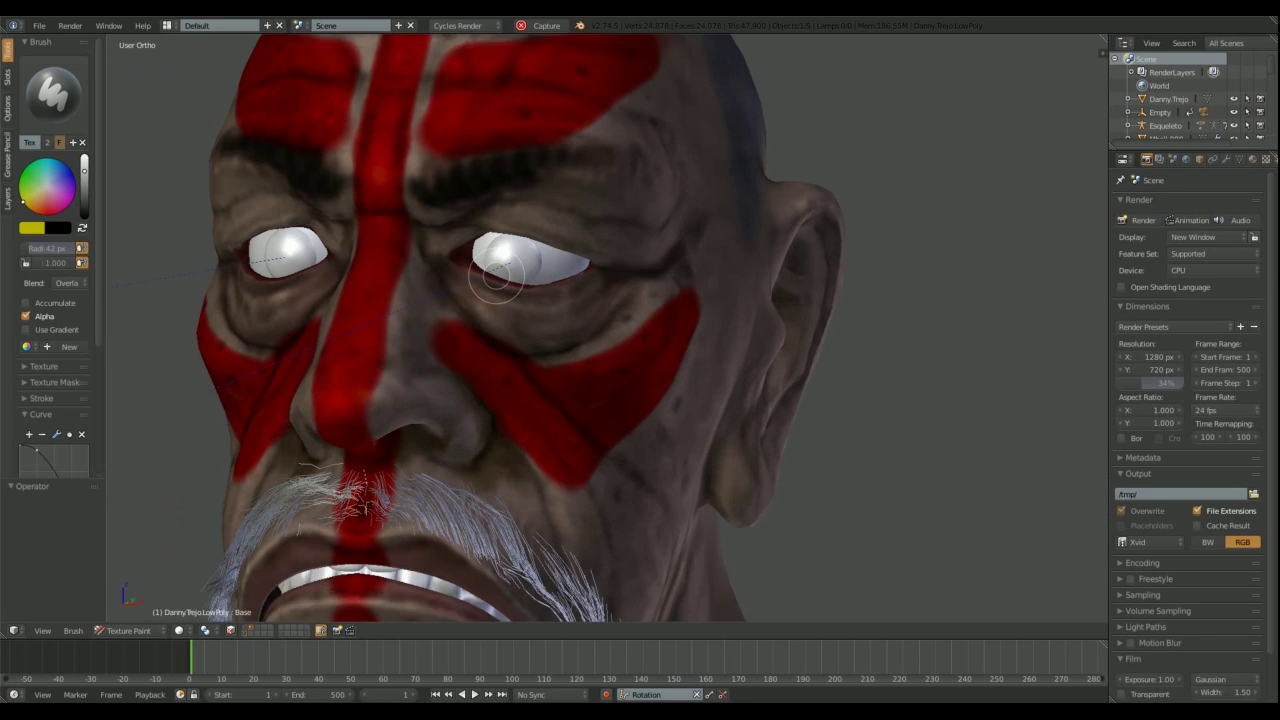
mouse_move(445, 295)
mouse_down()
mouse_move(520, 332)
mouse_move(640, 286)
mouse_move(557, 349)
mouse_move(671, 271)
mouse_move(585, 297)
mouse_up()
scroll(585, 297, down, 3)
Step: Paint yellow between the brows and on the cheek below the red band
middle_drag(560, 250, 503, 171)
mouse_move(503, 171)
mouse_down()
mouse_move(523, 234)
mouse_move(519, 300)
mouse_up()
middle_drag(519, 300, 519, 322)
scroll(749, 226, down, 3)
mouse_move(749, 226)
middle_down()
mouse_move(563, 338)
mouse_move(743, 380)
middle_up()
mouse_move(743, 380)
mouse_down()
mouse_move(677, 366)
mouse_move(696, 378)
mouse_up()
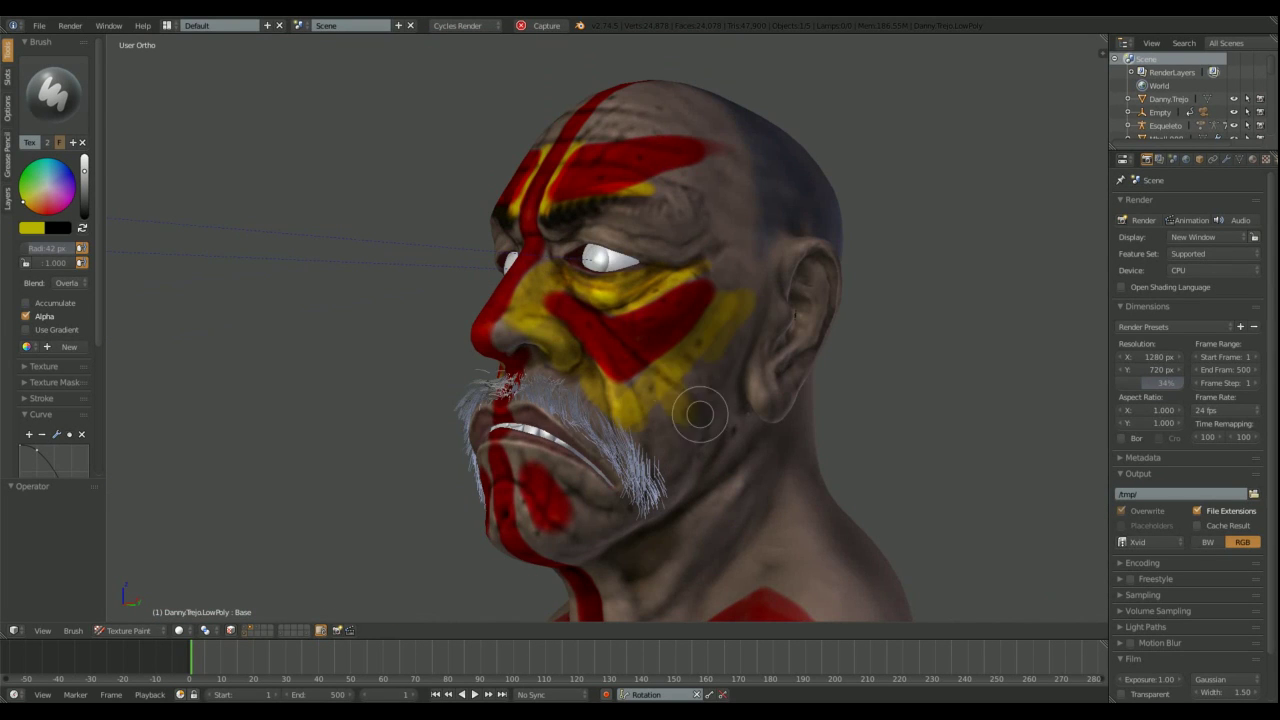
Step: Paint yellow stripes down the neck, then darken the paint colour to black
mouse_move(700, 414)
middle_down()
mouse_move(600, 400)
mouse_move(480, 490)
middle_up()
drag(478, 505, 485, 415)
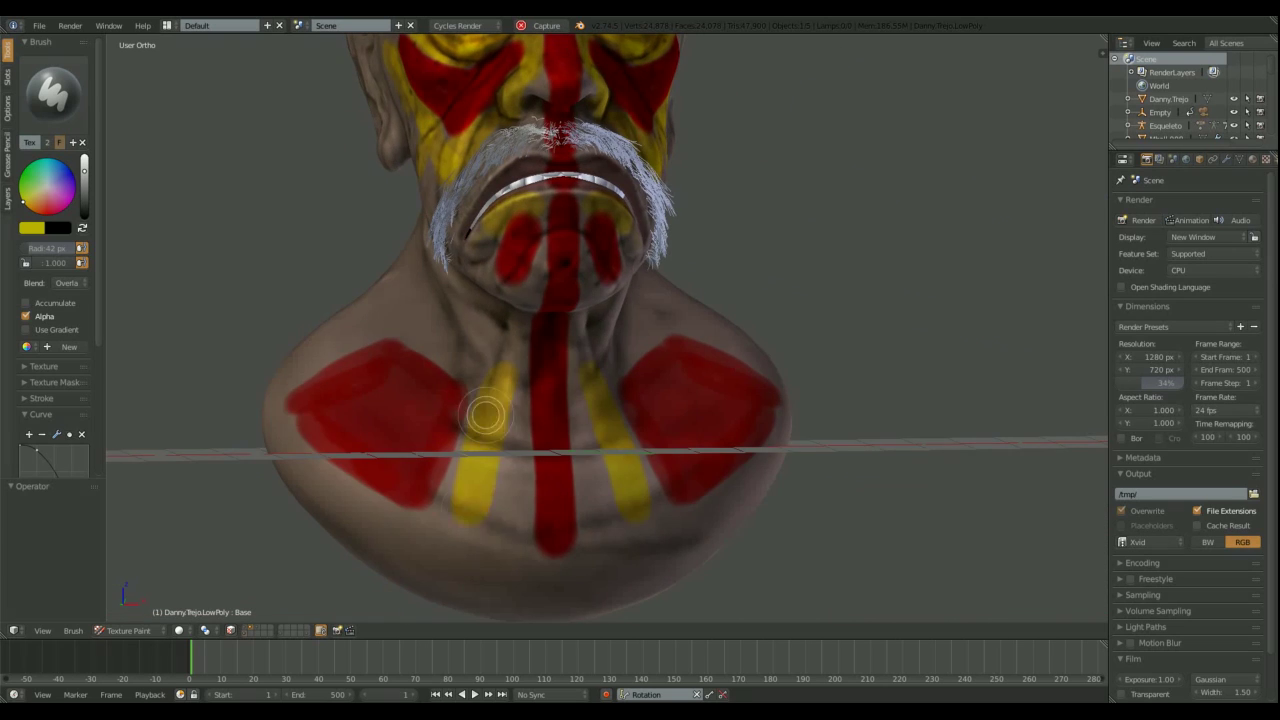
mouse_move(485, 415)
middle_down()
mouse_move(414, 349)
mouse_move(434, 346)
mouse_move(331, 303)
mouse_move(570, 325)
mouse_move(429, 403)
mouse_move(357, 409)
mouse_move(418, 305)
middle_up()
scroll(331, 303, up, 3)
scroll(570, 325, down, 3)
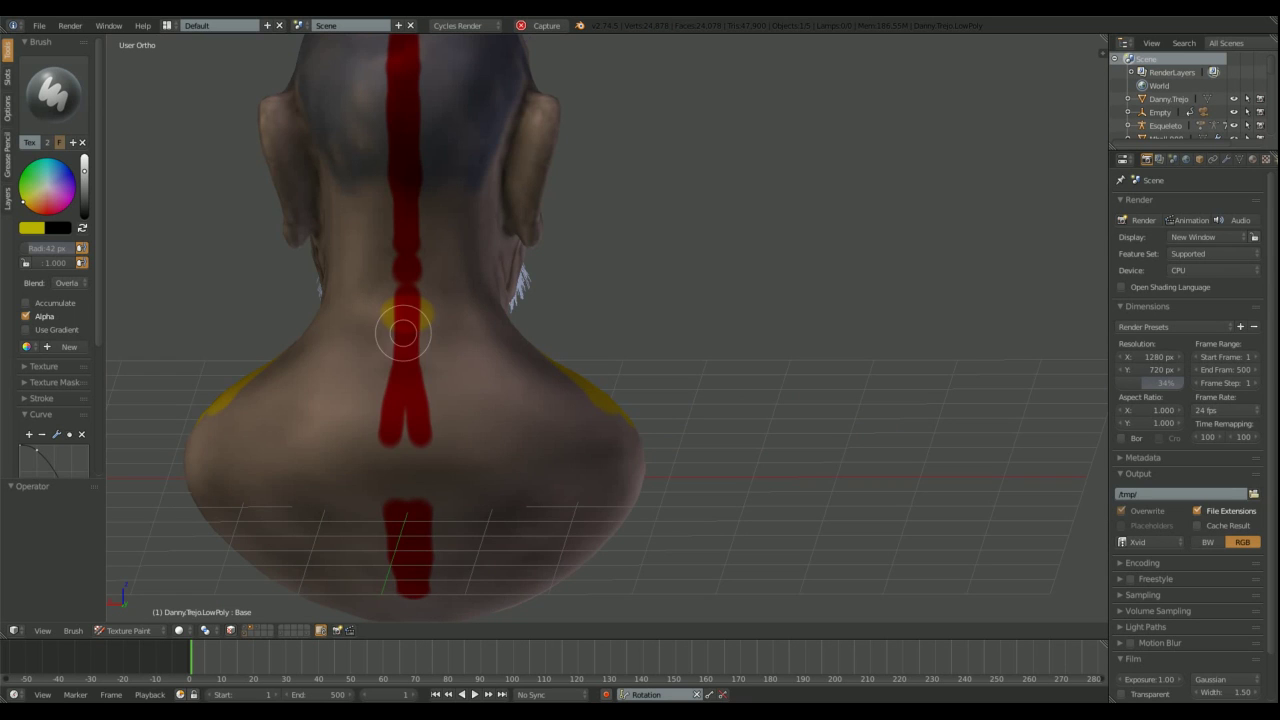
mouse_move(403, 334)
mouse_down()
mouse_move(423, 409)
mouse_move(423, 323)
mouse_up()
middle_drag(423, 323, 463, 314)
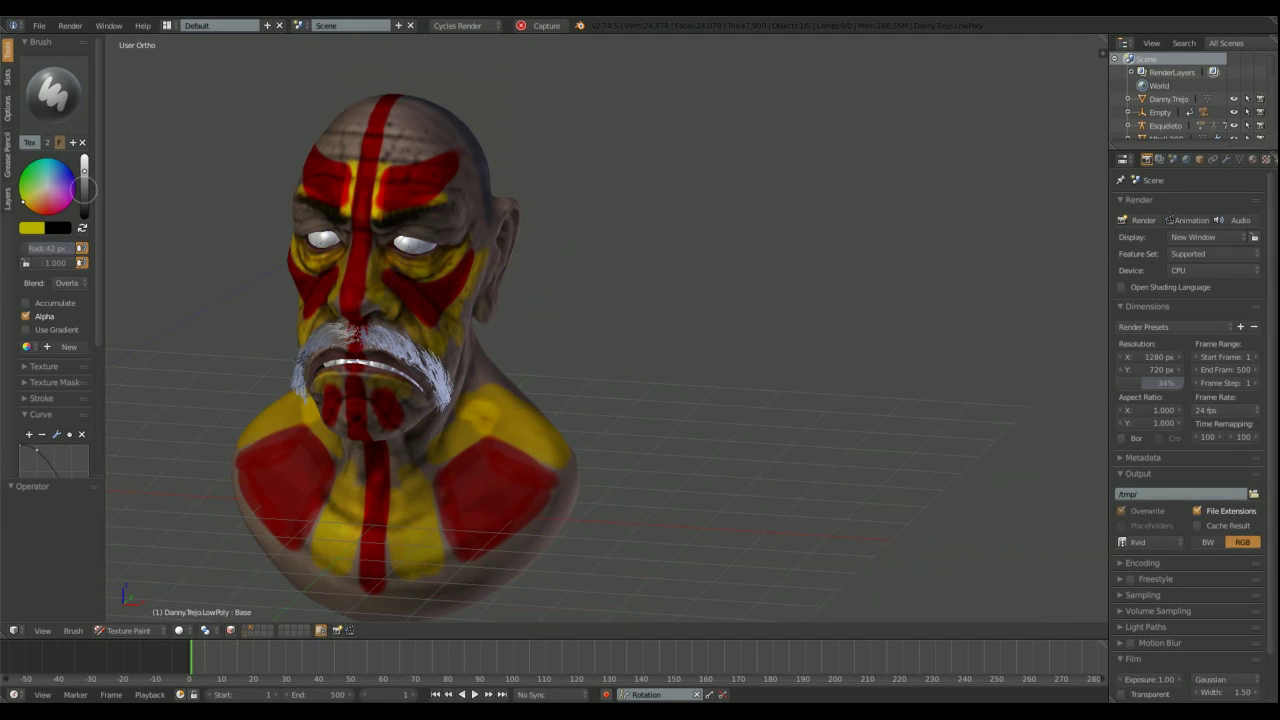
drag(84, 165, 84, 215)
scroll(453, 320, up, 3)
Step: Paint black around both eye sockets
scroll(453, 320, up, 2)
middle_drag(430, 320, 453, 320)
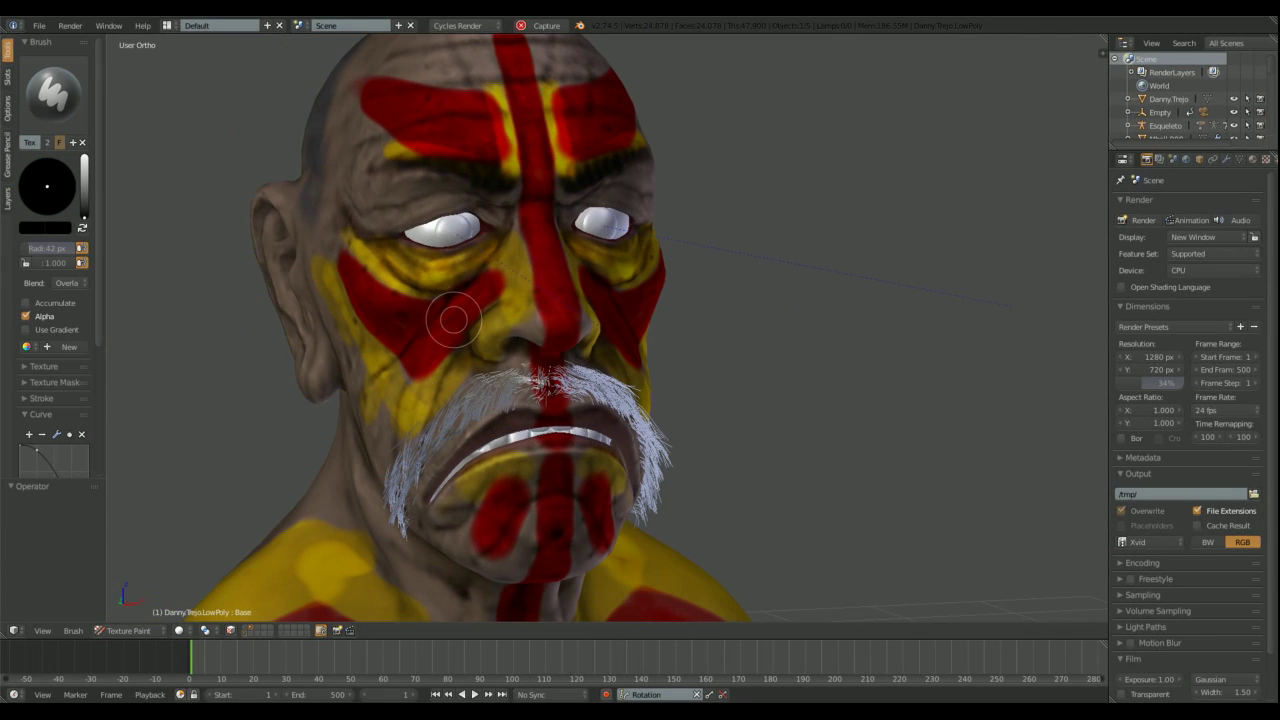
drag(437, 252, 445, 268)
middle_drag(445, 268, 420, 250)
drag(560, 240, 615, 213)
middle_drag(615, 213, 600, 215)
mouse_move(600, 215)
mouse_down()
mouse_move(560, 250)
mouse_move(600, 206)
mouse_up()
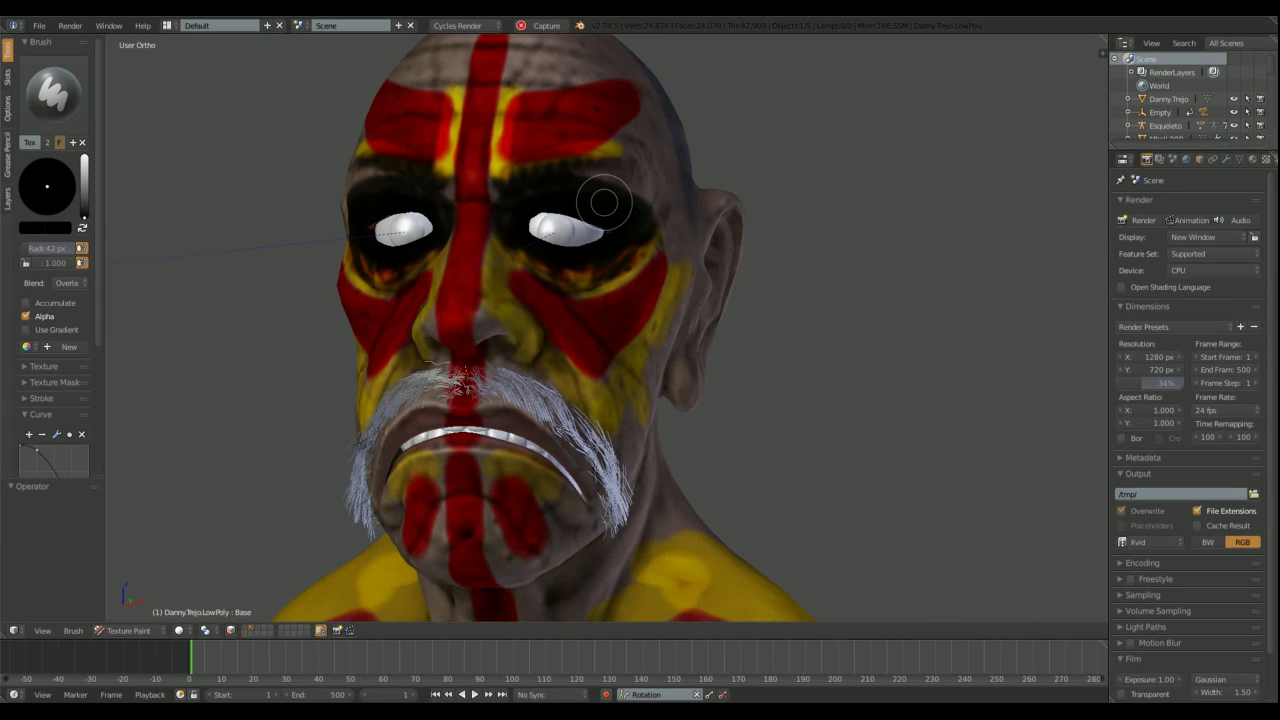
middle_drag(600, 206, 580, 240)
Step: Paint black streaks down the cheeks and strokes across the chest and shoulders
drag(580, 240, 558, 410)
mouse_move(558, 410)
middle_down()
mouse_move(520, 400)
mouse_move(623, 428)
mouse_move(508, 323)
mouse_move(638, 420)
mouse_move(403, 411)
middle_up()
drag(403, 411, 370, 545)
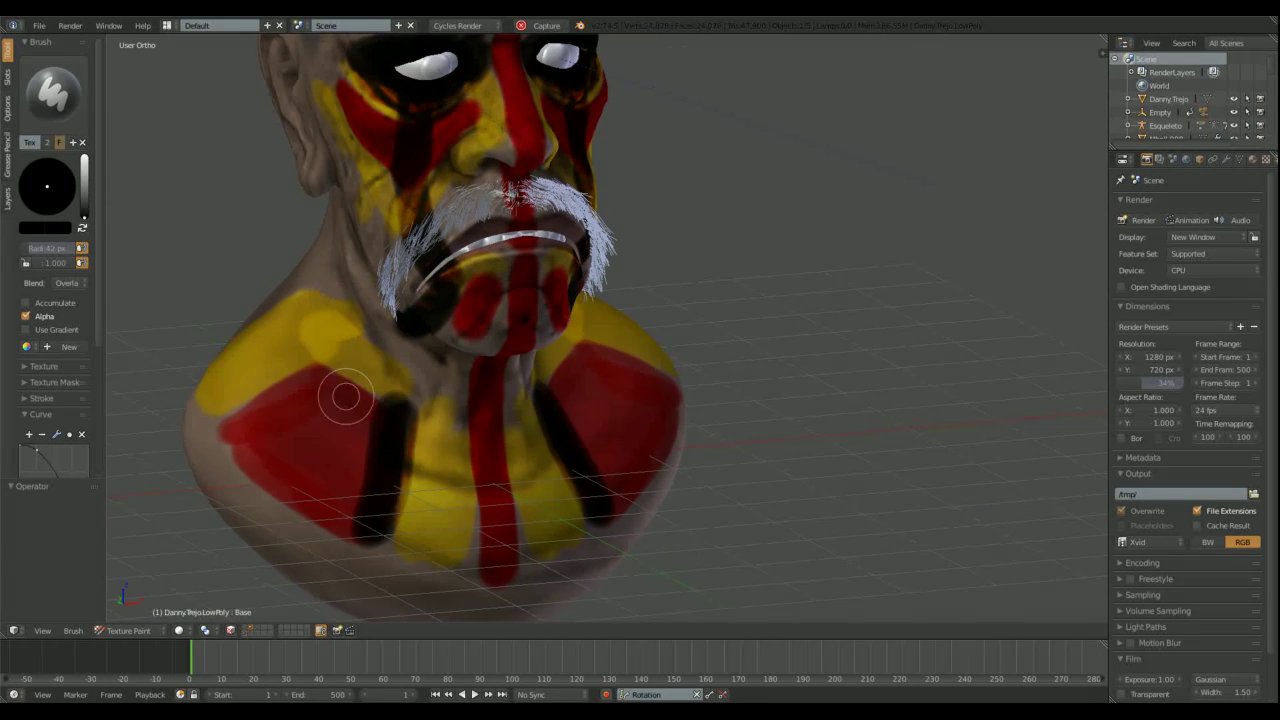
middle_drag(343, 397, 300, 380)
mouse_move(210, 435)
mouse_down()
mouse_move(310, 360)
mouse_move(414, 380)
mouse_up()
mouse_move(414, 380)
middle_down()
mouse_move(491, 329)
mouse_move(397, 344)
mouse_move(568, 357)
middle_up()
mouse_move(480, 298)
middle_down()
mouse_move(486, 266)
mouse_move(470, 262)
mouse_move(560, 245)
mouse_move(511, 285)
middle_up()
Step: Pick the Smooth brush and soften the war-paint edges while orbiting around the head
click(53, 93)
click(206, 166)
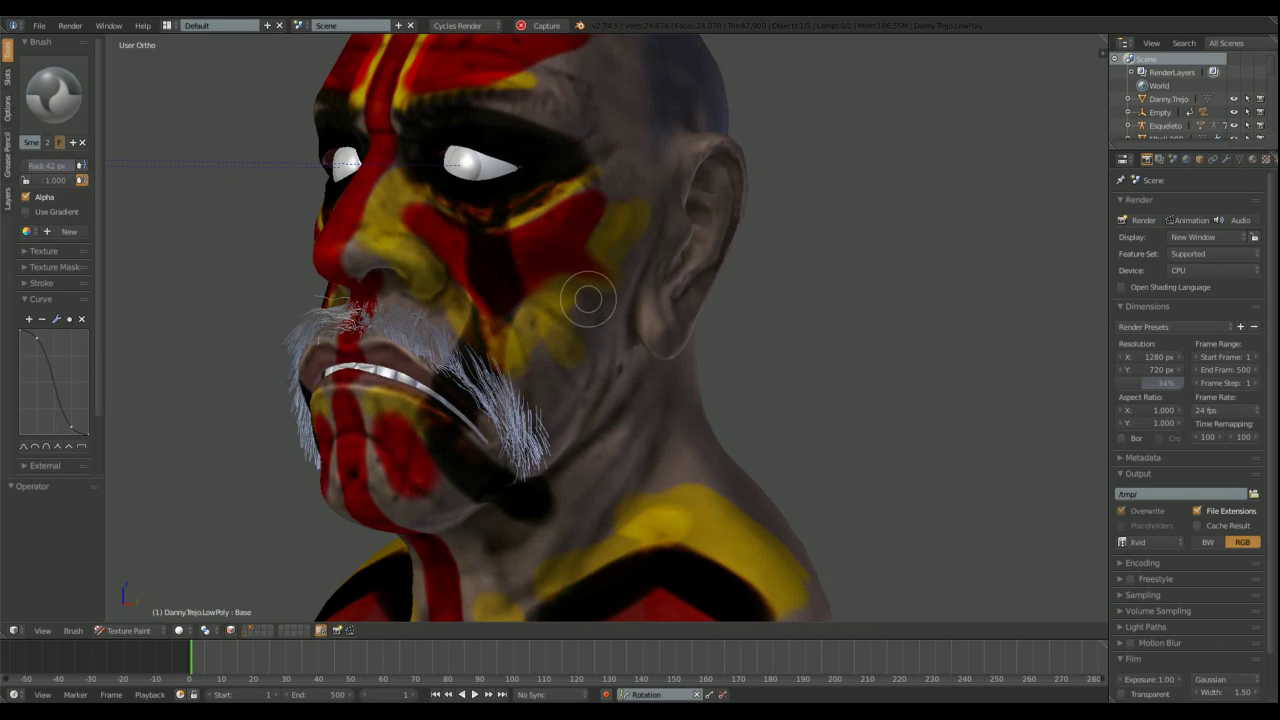
mouse_move(598, 351)
middle_down()
mouse_move(380, 221)
mouse_move(463, 294)
mouse_move(293, 346)
middle_up()
mouse_move(360, 419)
middle_down()
mouse_move(409, 286)
mouse_move(457, 457)
middle_up()
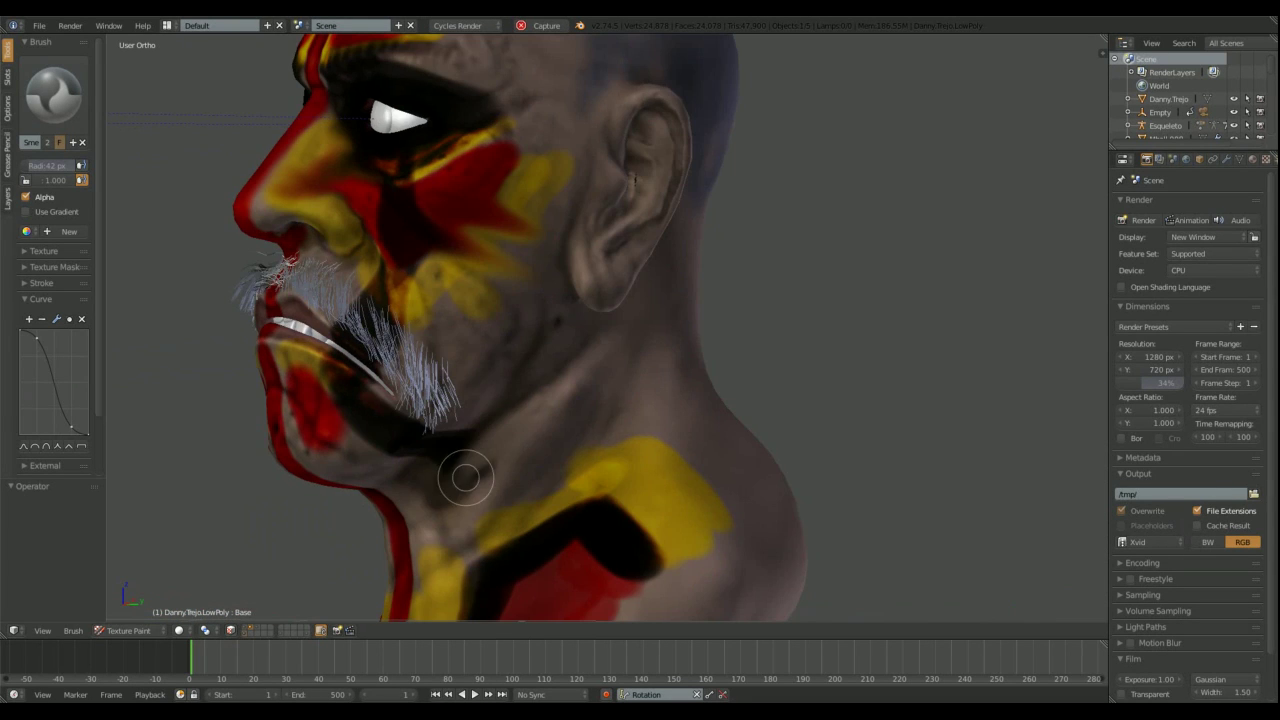
middle_drag(629, 286, 588, 445)
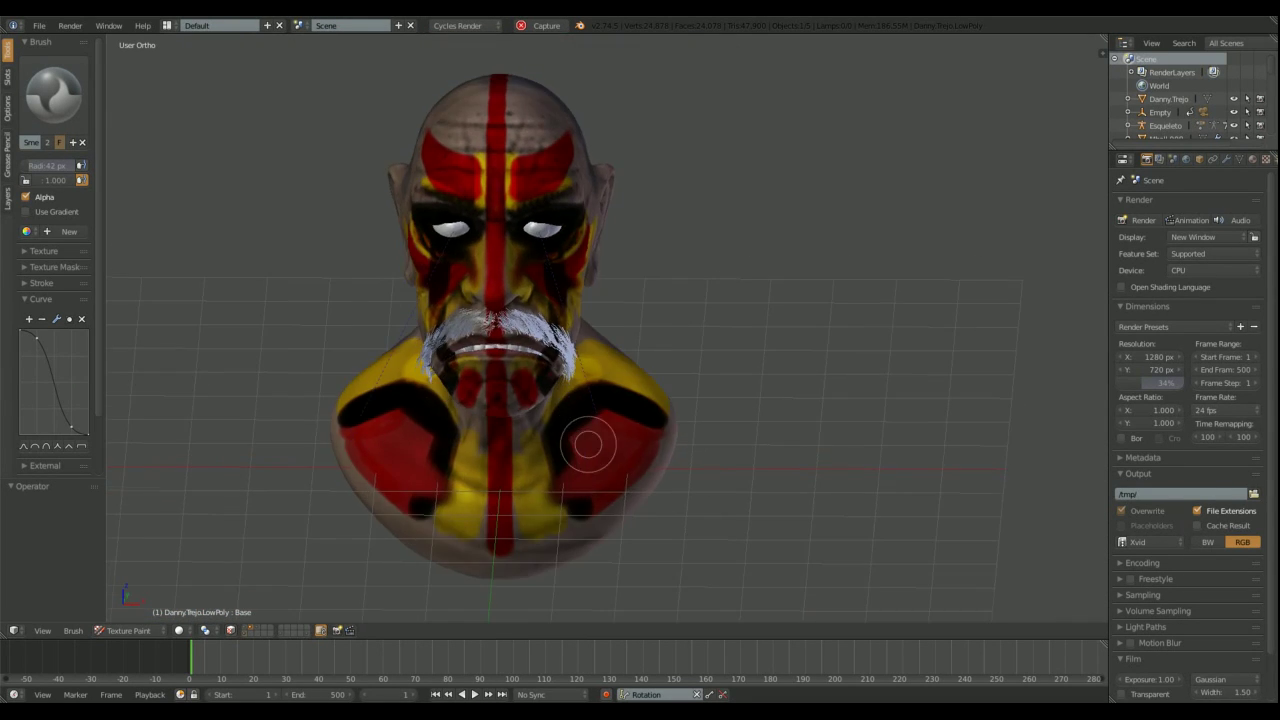
mouse_move(470, 450)
middle_down()
mouse_move(700, 394)
mouse_move(571, 400)
mouse_move(552, 378)
mouse_move(629, 297)
mouse_move(706, 277)
mouse_move(523, 286)
mouse_move(650, 228)
middle_up()
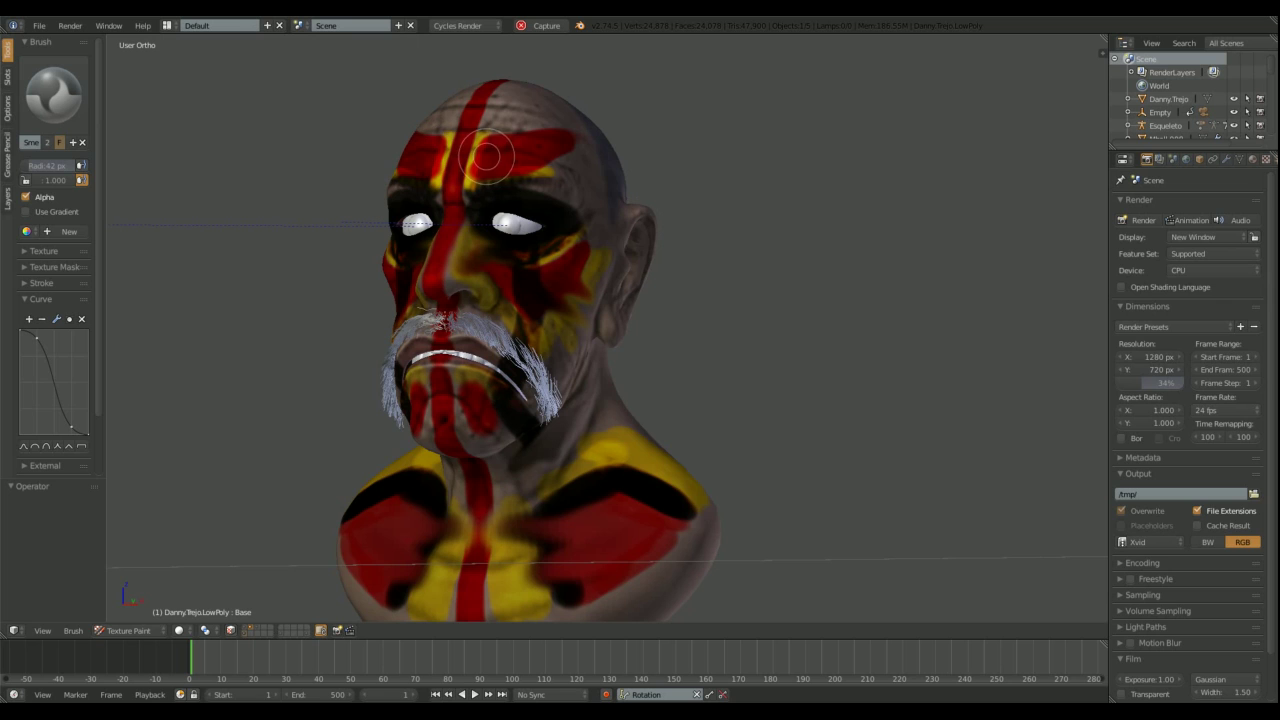
mouse_move(576, 178)
middle_down()
mouse_move(622, 172)
mouse_move(612, 195)
mouse_move(649, 178)
mouse_move(617, 177)
mouse_move(685, 168)
middle_up()
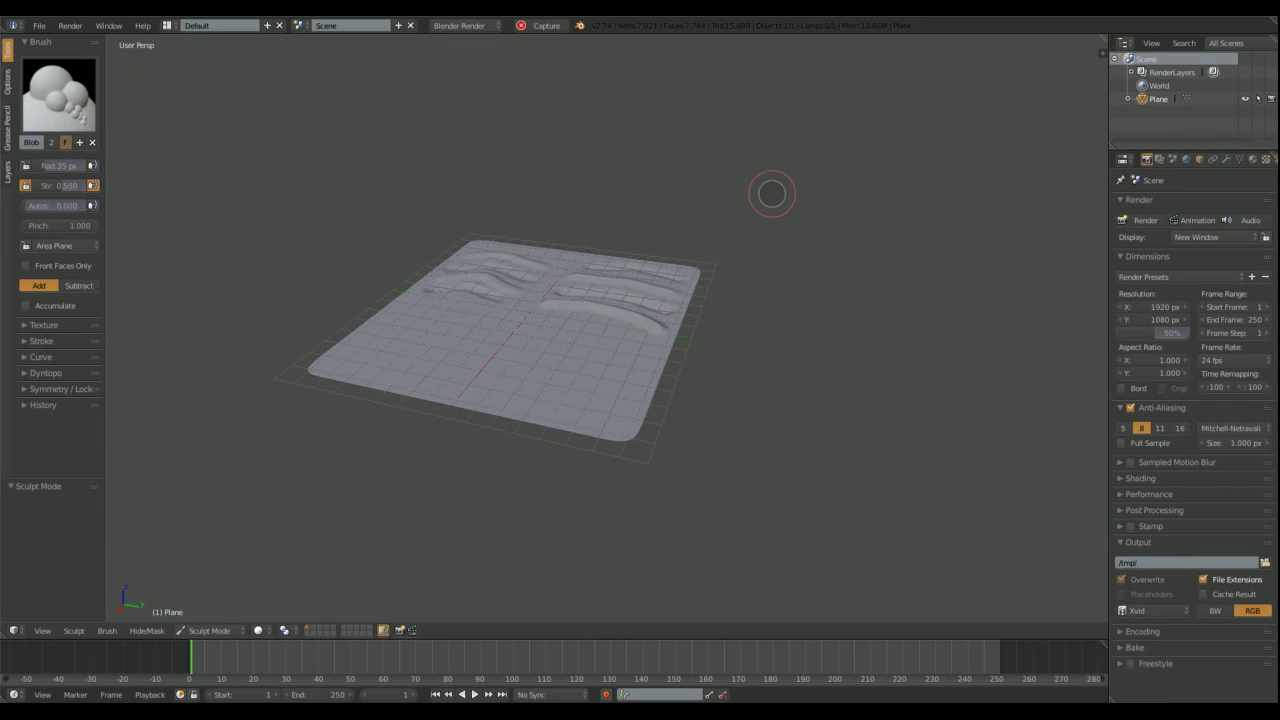
Step: Replace the sculpted plane with a new, scaled-up plane
click(208, 630)
click(210, 560)
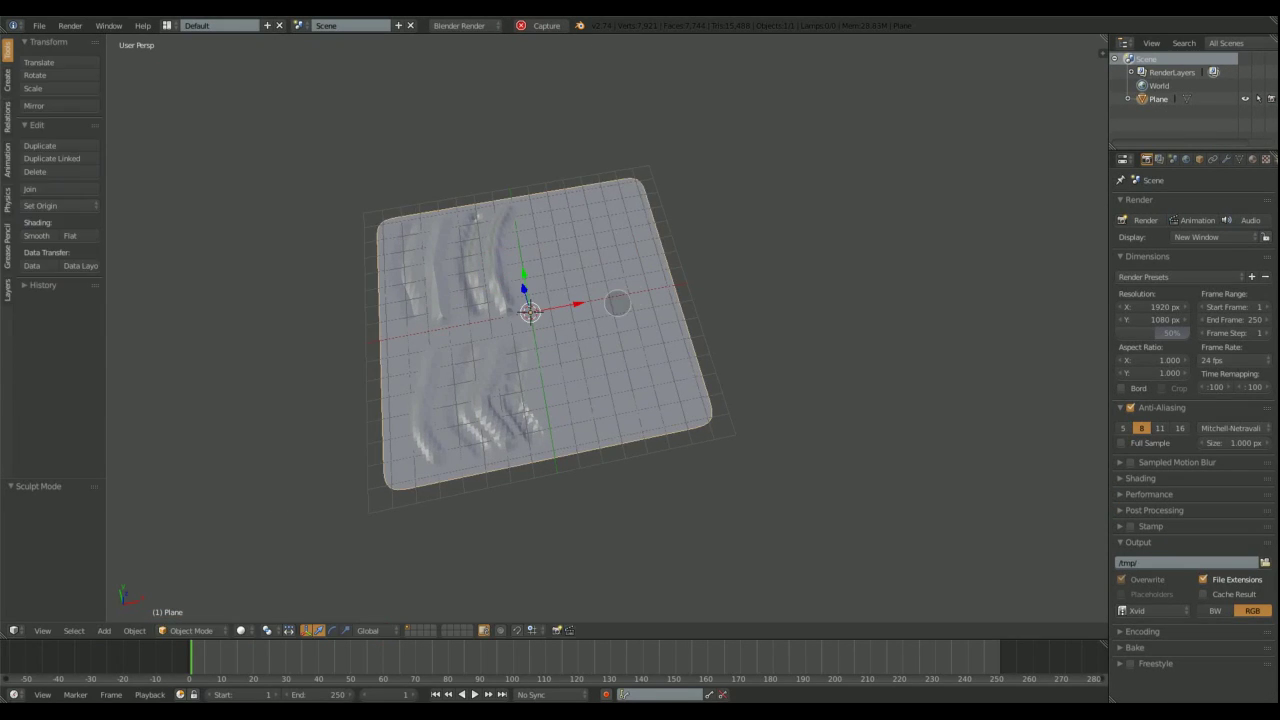
click(605, 296)
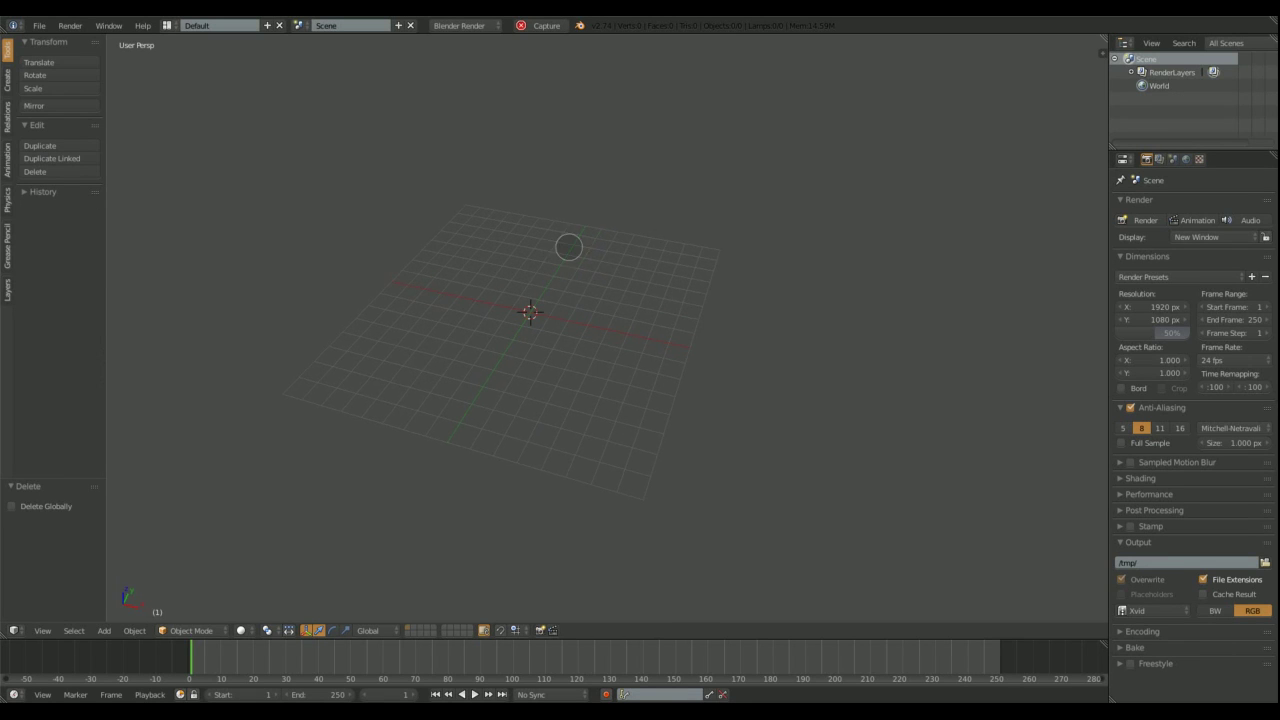
click(7, 78)
click(57, 75)
key(s)
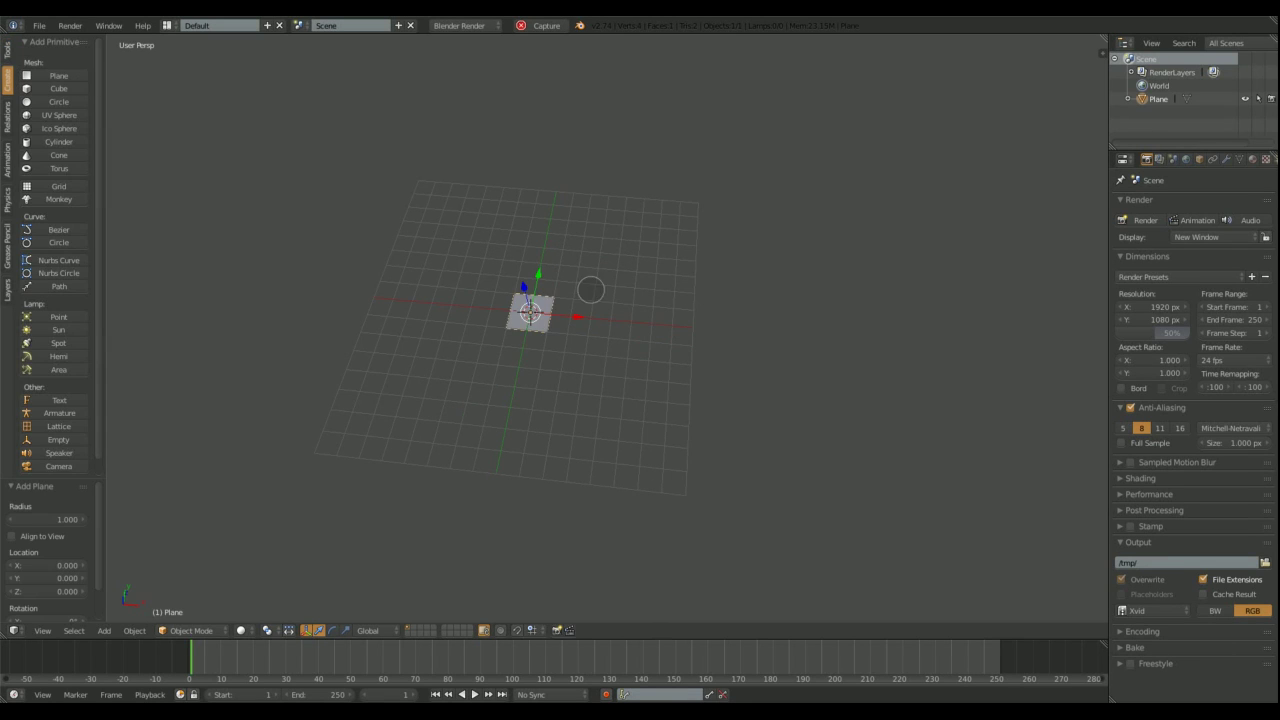
click(751, 278)
Step: Subdivide the new plane's mesh in Edit Mode, then return to Object Mode
key(Tab)
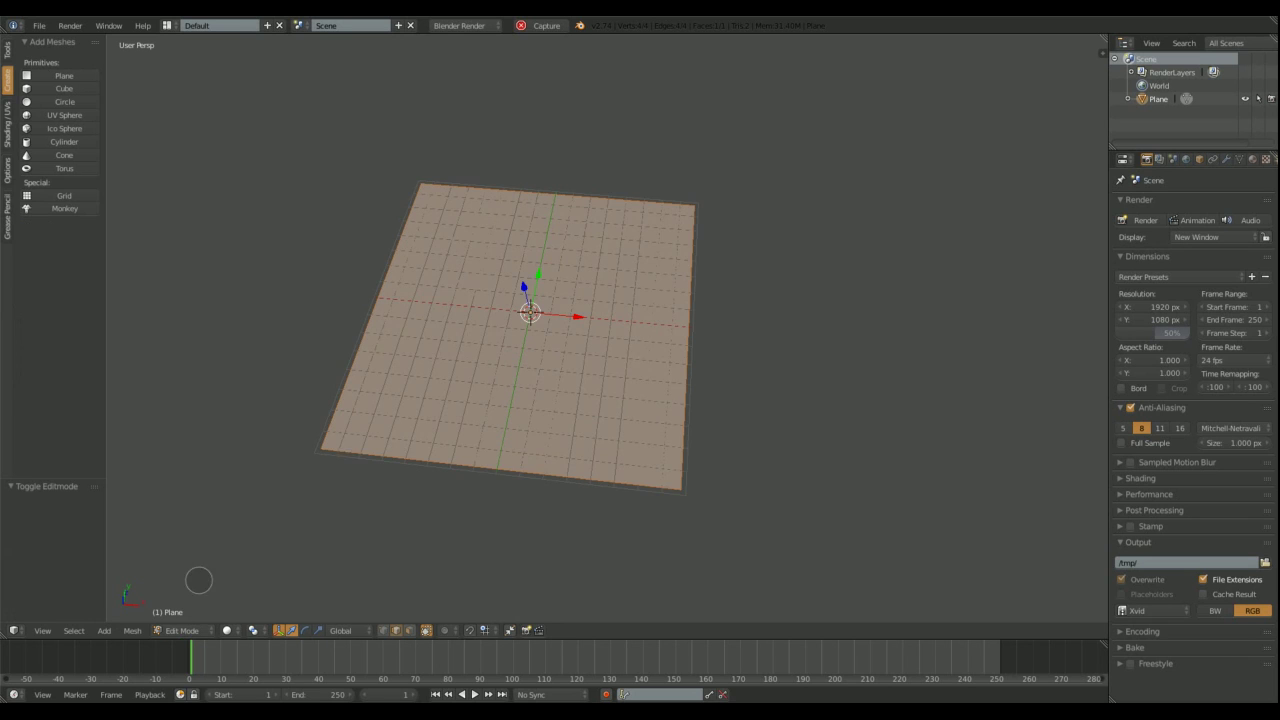
click(7, 48)
click(33, 305)
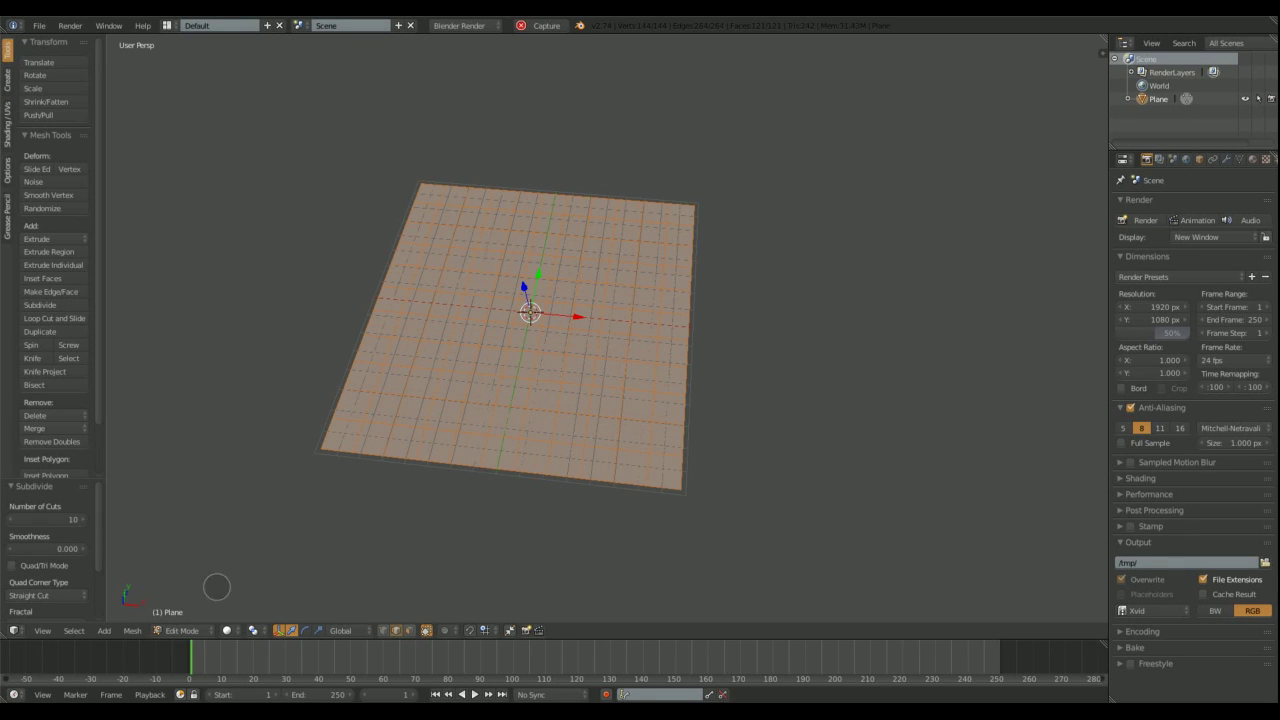
click(181, 630)
click(190, 614)
Step: Add a Subdivision Surface modifier to the plane and apply it
click(1226, 159)
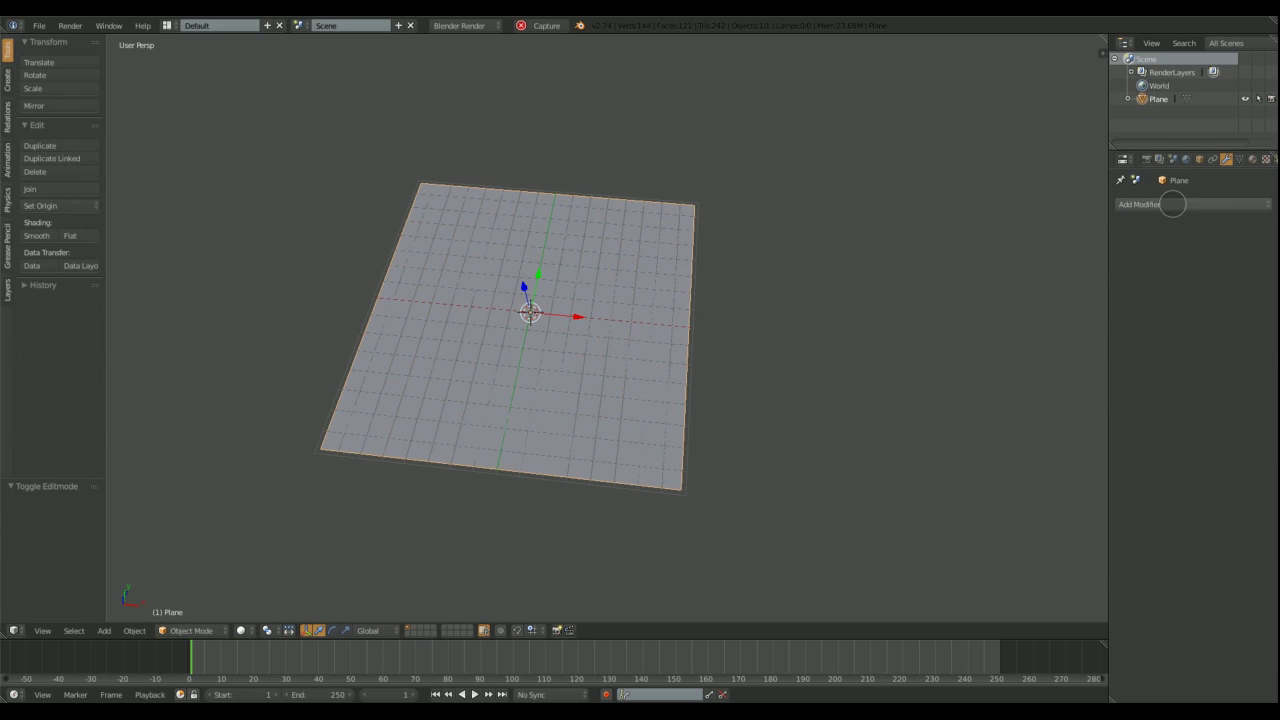
click(1192, 204)
click(1025, 426)
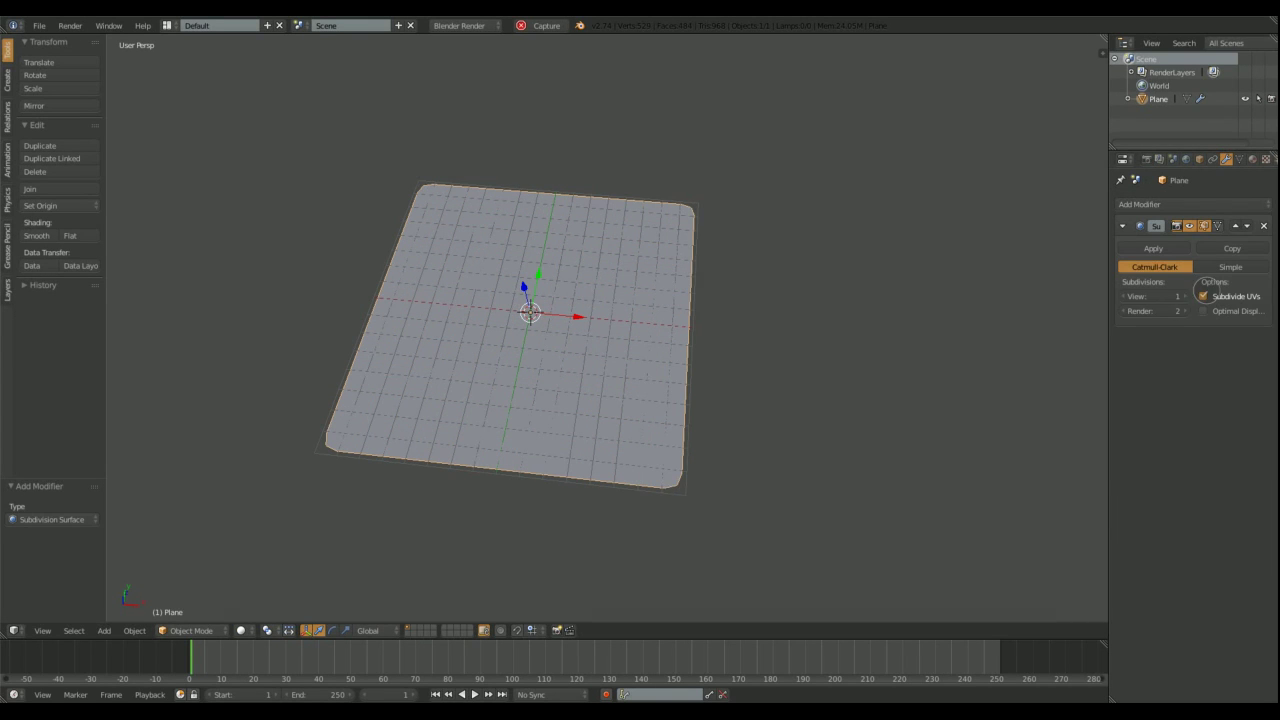
click(1170, 249)
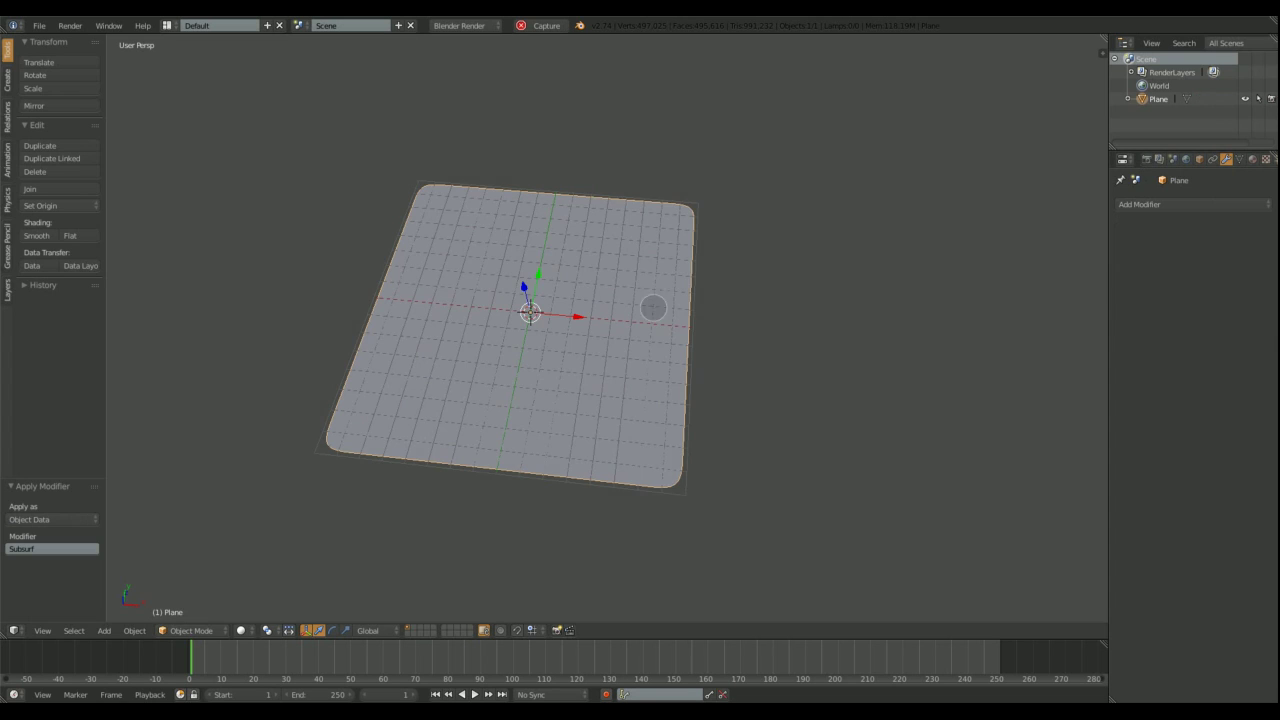
middle_drag(652, 306, 520, 360)
Step: Inspect the smoothed, densely subdivided mesh in Edit Mode, then return to Object Mode
click(190, 630)
click(190, 599)
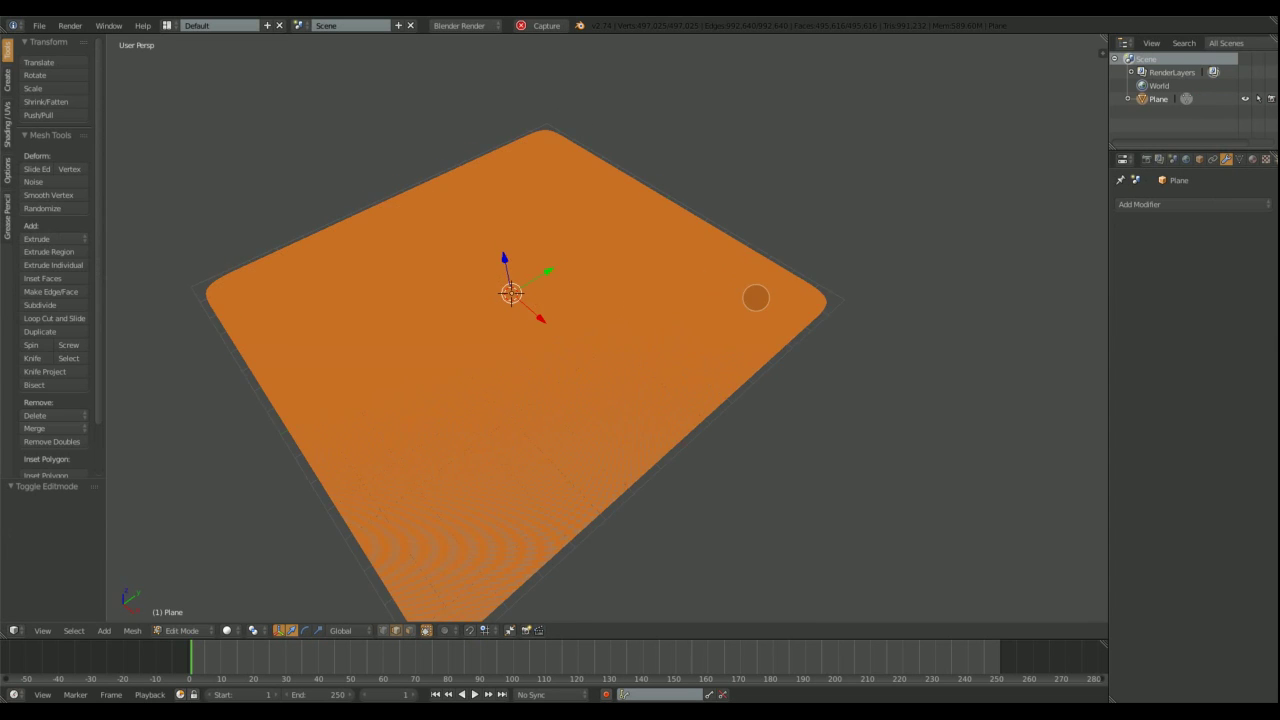
middle_drag(754, 294, 698, 334)
click(190, 630)
mouse_move(620, 320)
middle_down()
mouse_move(700, 243)
mouse_move(711, 266)
mouse_move(480, 371)
mouse_move(636, 256)
middle_up()
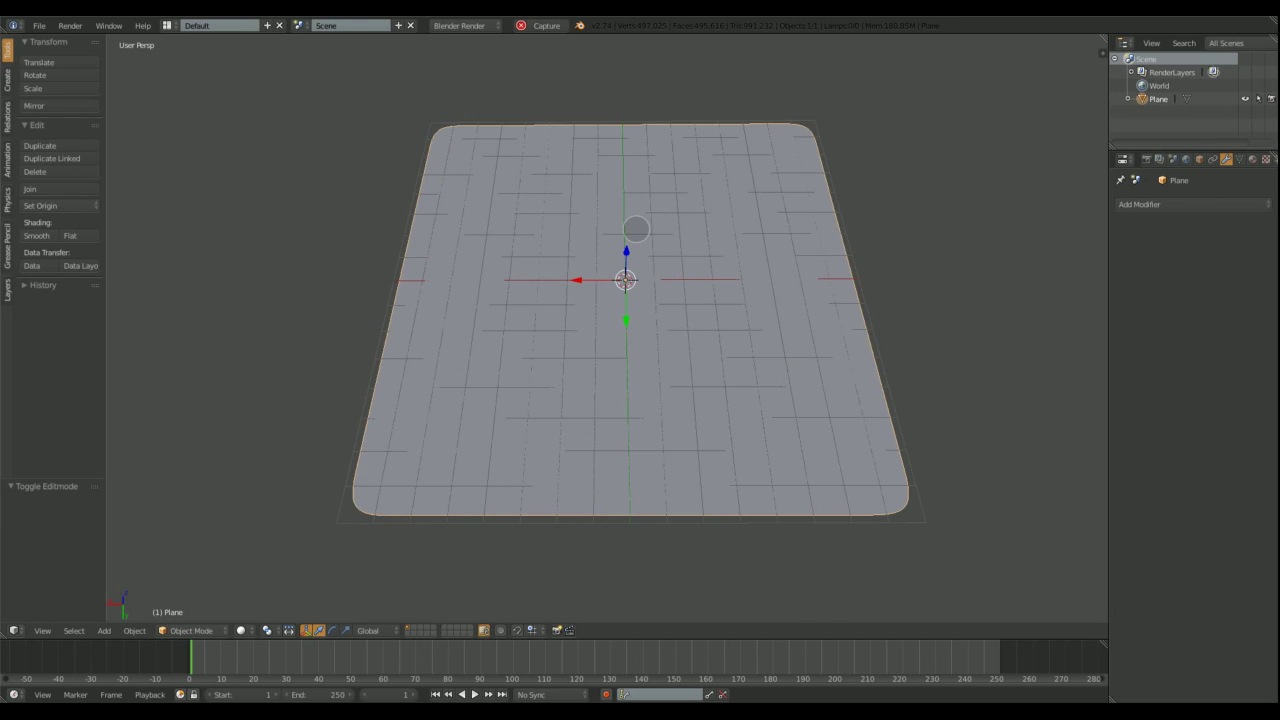
Step: From top view in Sculpt Mode, carve a wavy Crease groove down the plane's middle
key(KP_7)
ctrl+middle_drag(693, 283, 691, 266)
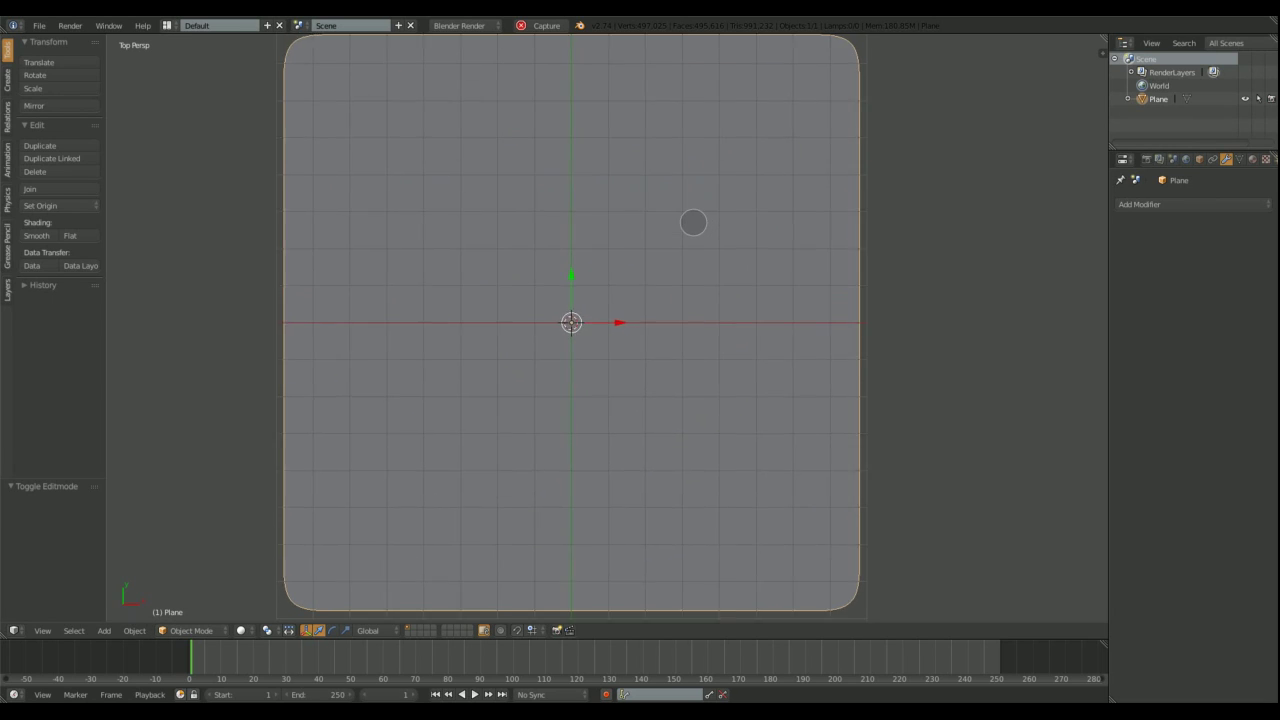
click(191, 630)
click(194, 585)
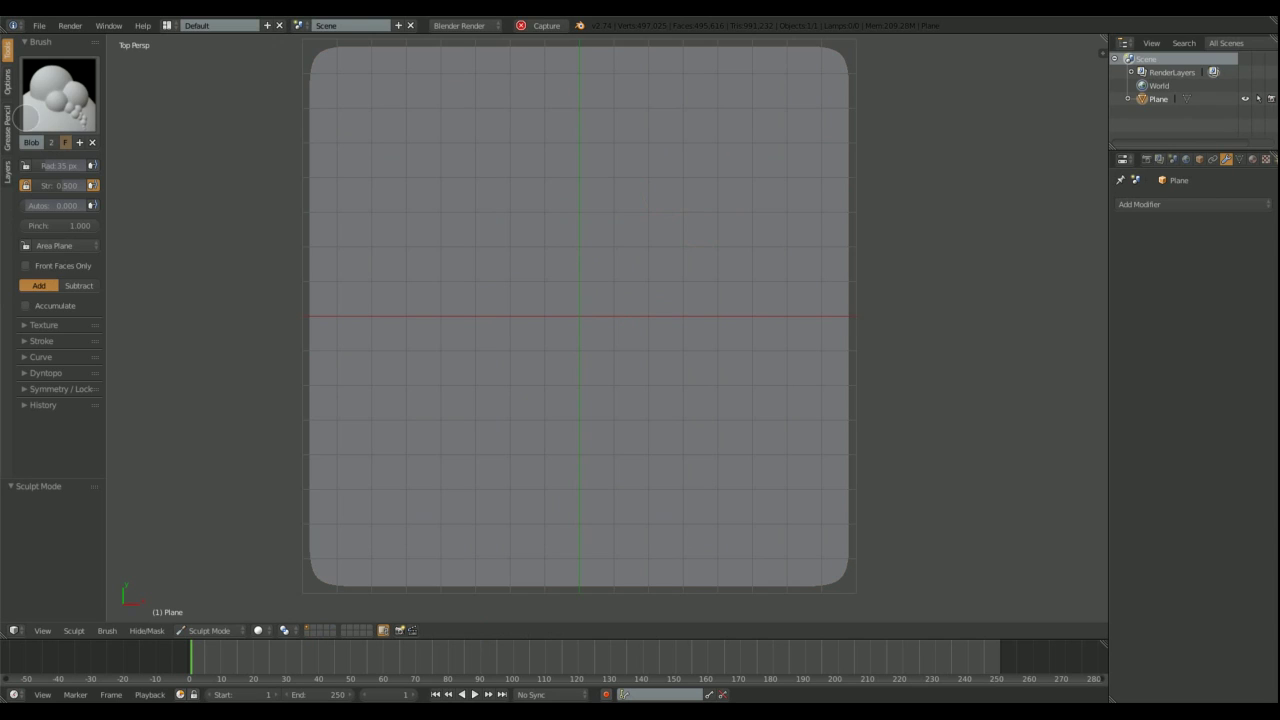
click(59, 95)
click(202, 170)
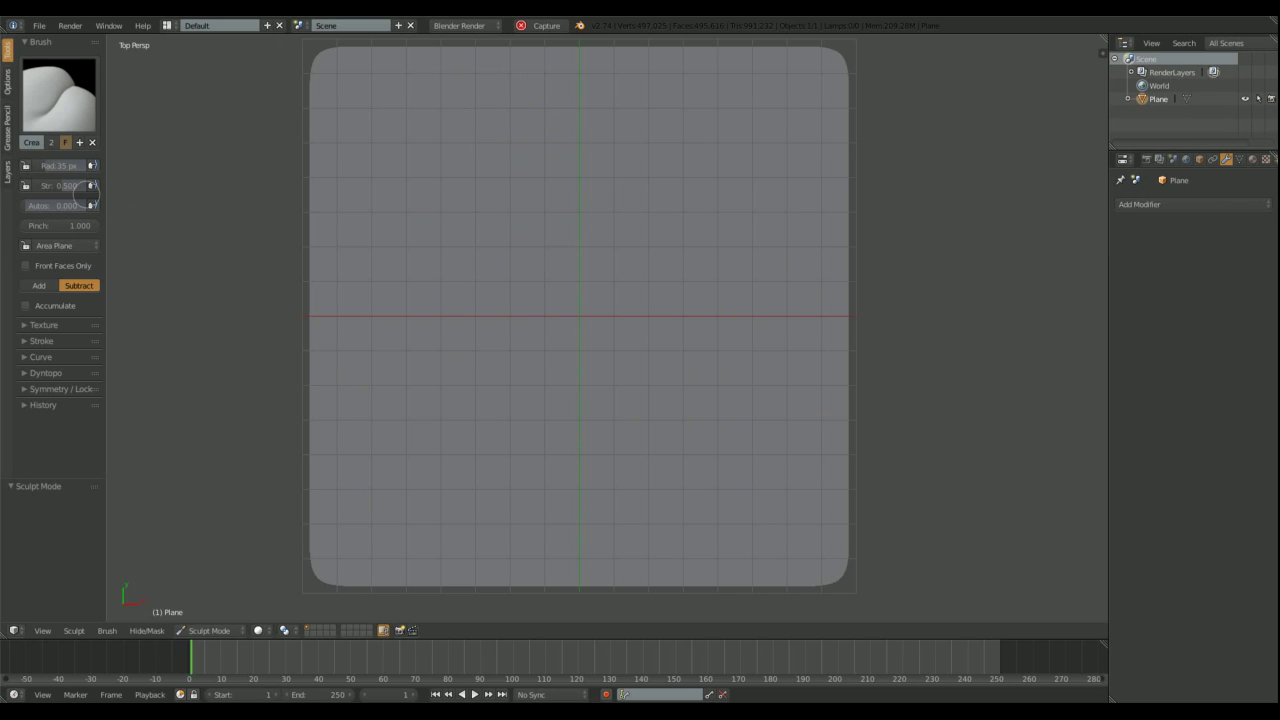
drag(535, 70, 539, 510)
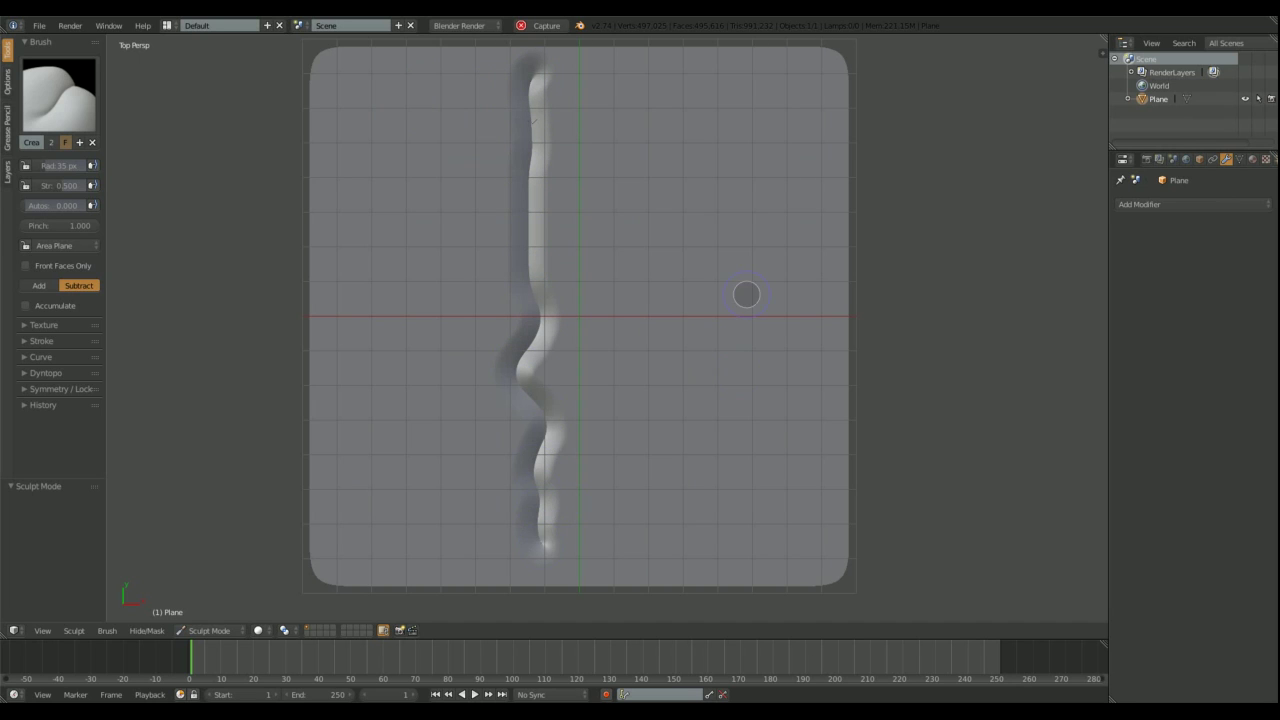
Step: With the Blob brush, sculpt a raised wavy stroke left of the groove
click(59, 95)
click(45, 172)
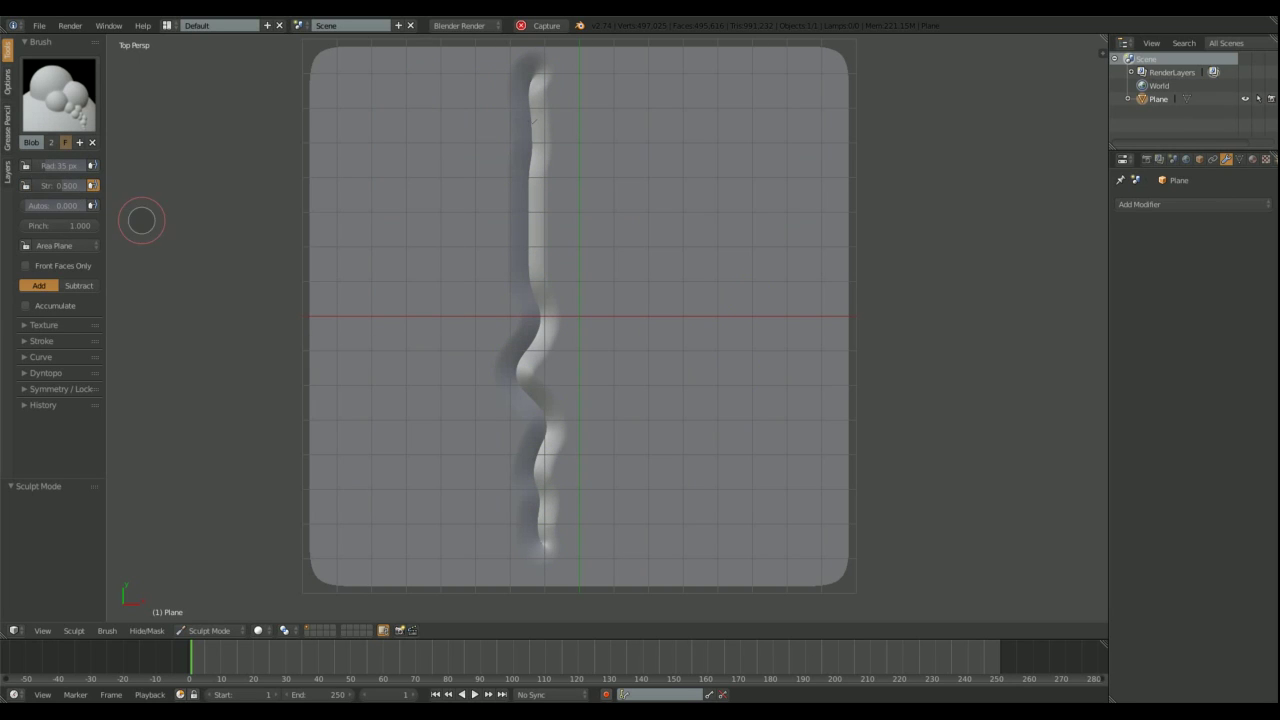
drag(389, 82, 405, 540)
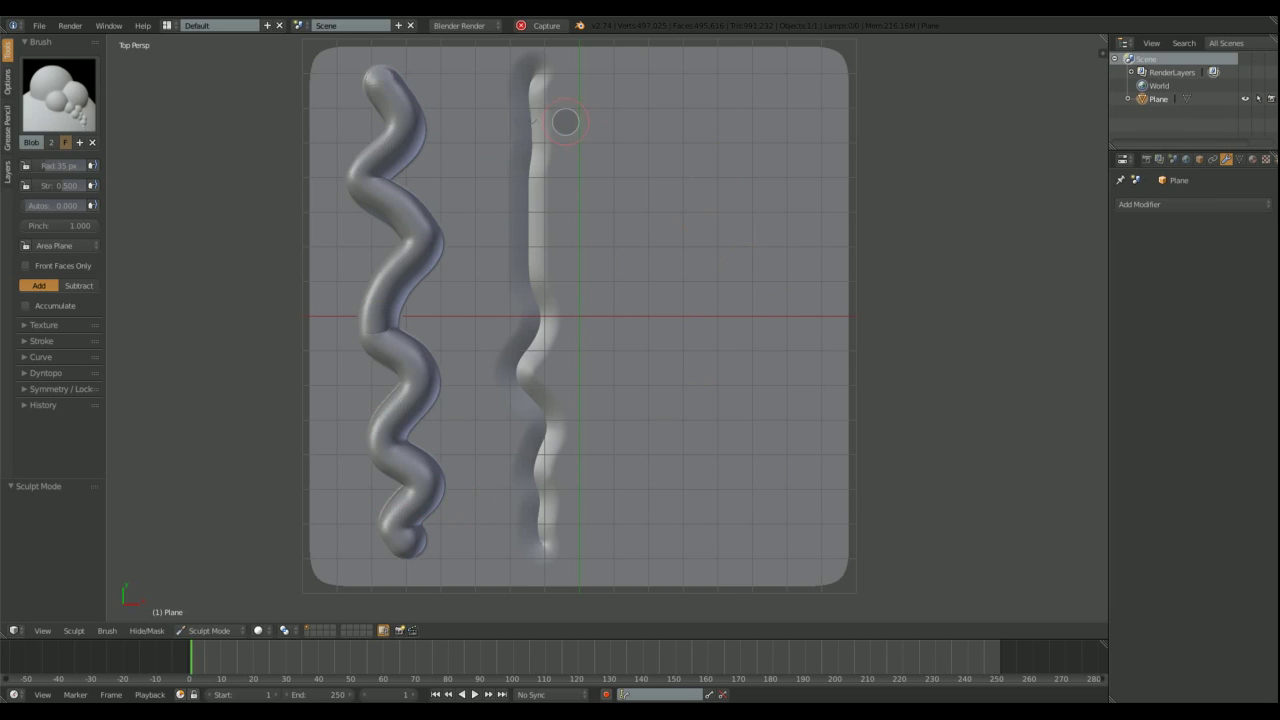
click(38, 25)
Step: Zoom into a centred top view of the plane and dismiss the splash screen
click(70, 126)
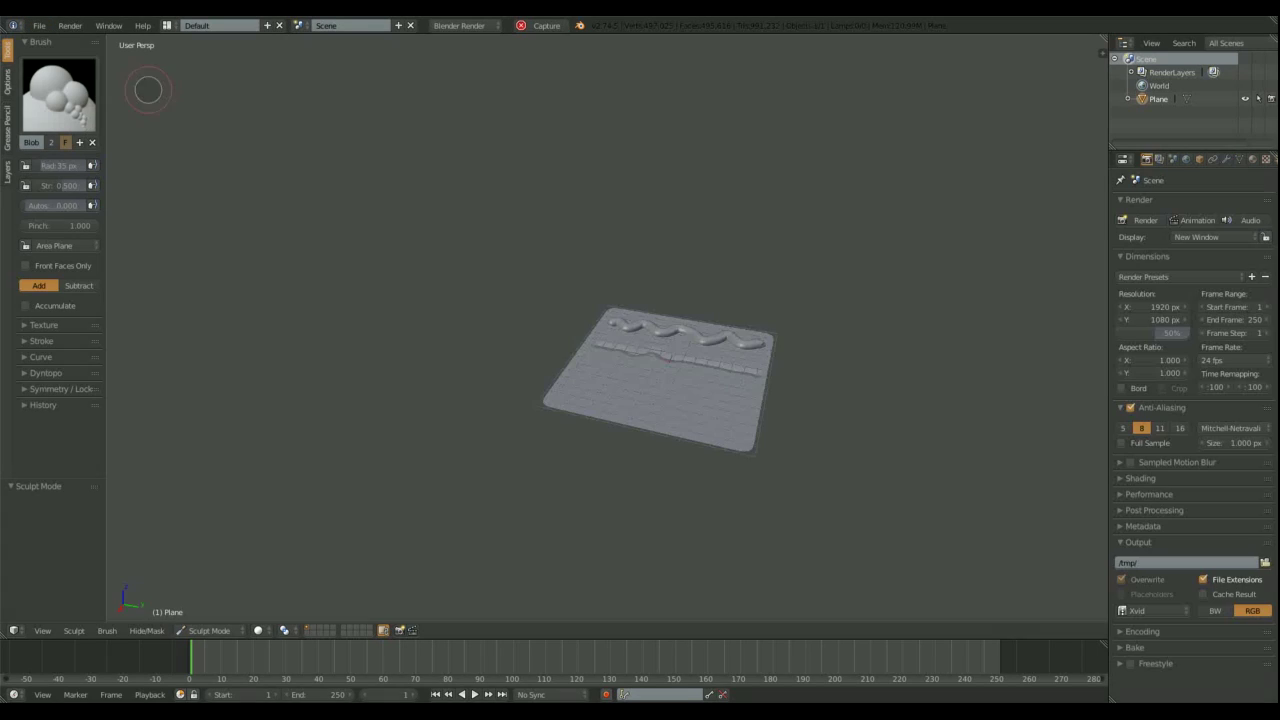
mouse_move(454, 191)
middle_down()
mouse_move(417, 243)
mouse_move(451, 268)
middle_up()
key(KP_7)
scroll(827, 256, up, 2)
scroll(827, 256, up, 2)
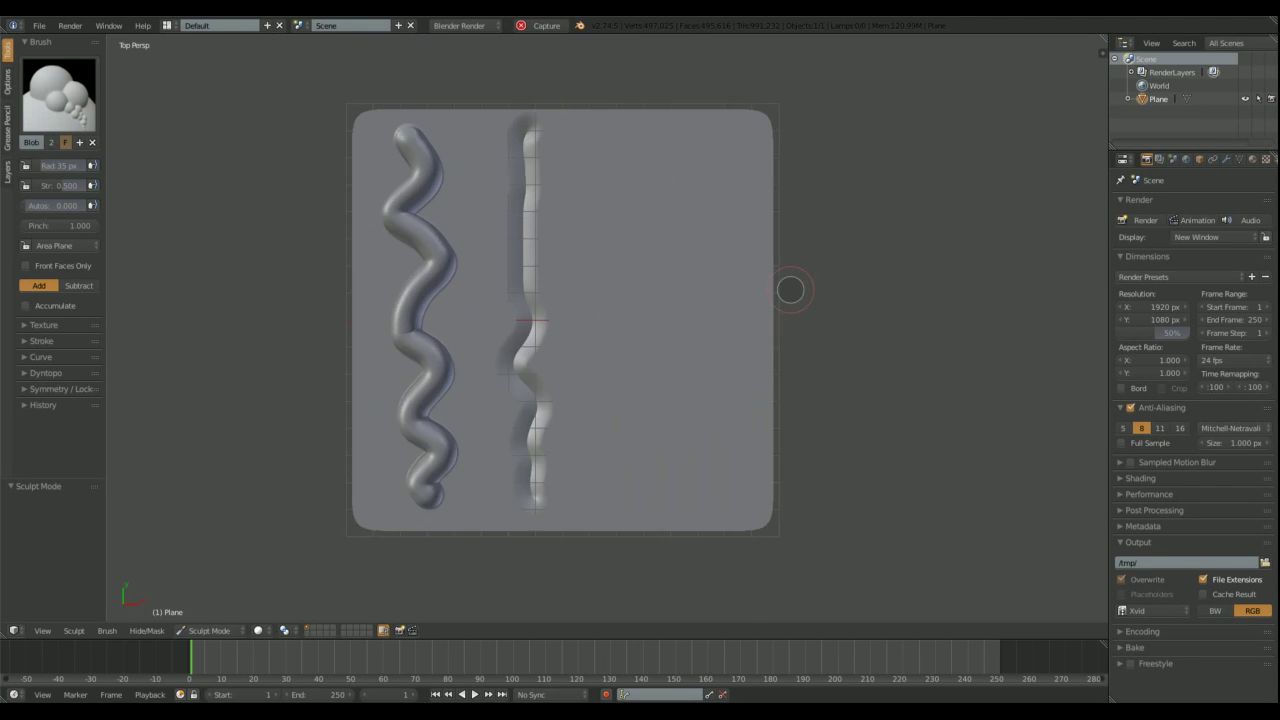
scroll(789, 289, up, 1)
shift+middle_drag(726, 254, 797, 254)
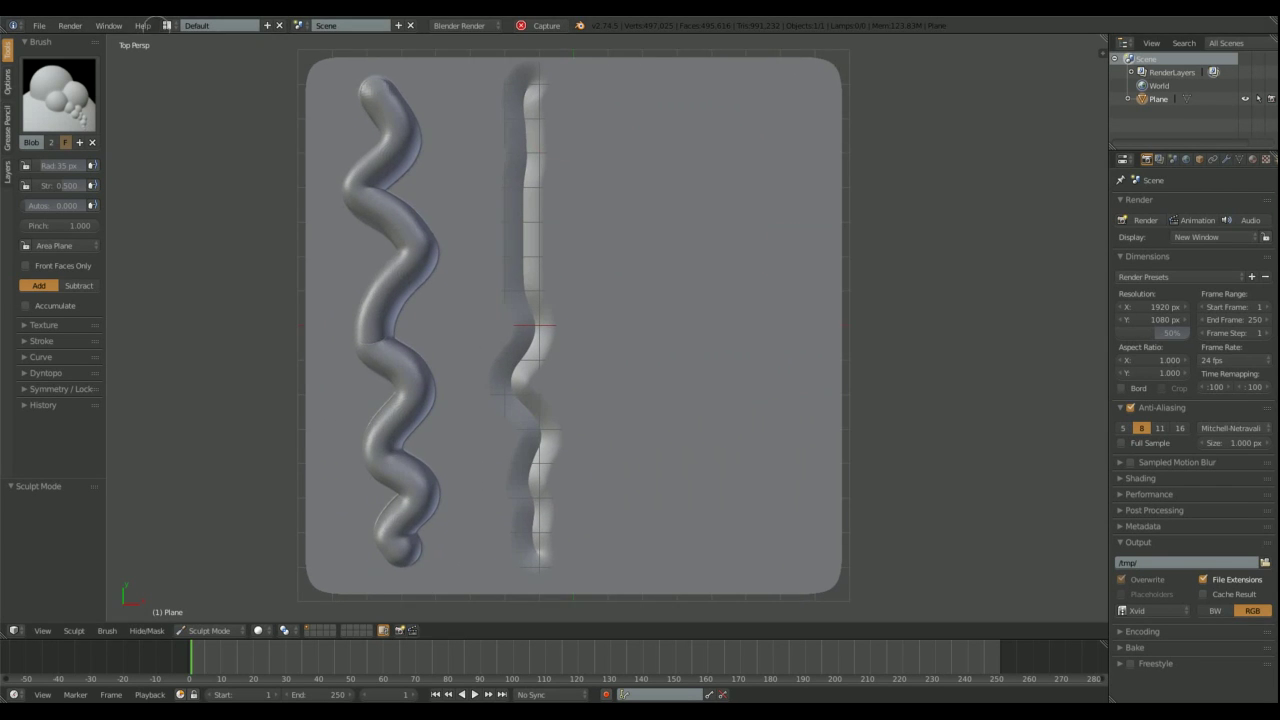
click(143, 25)
click(185, 199)
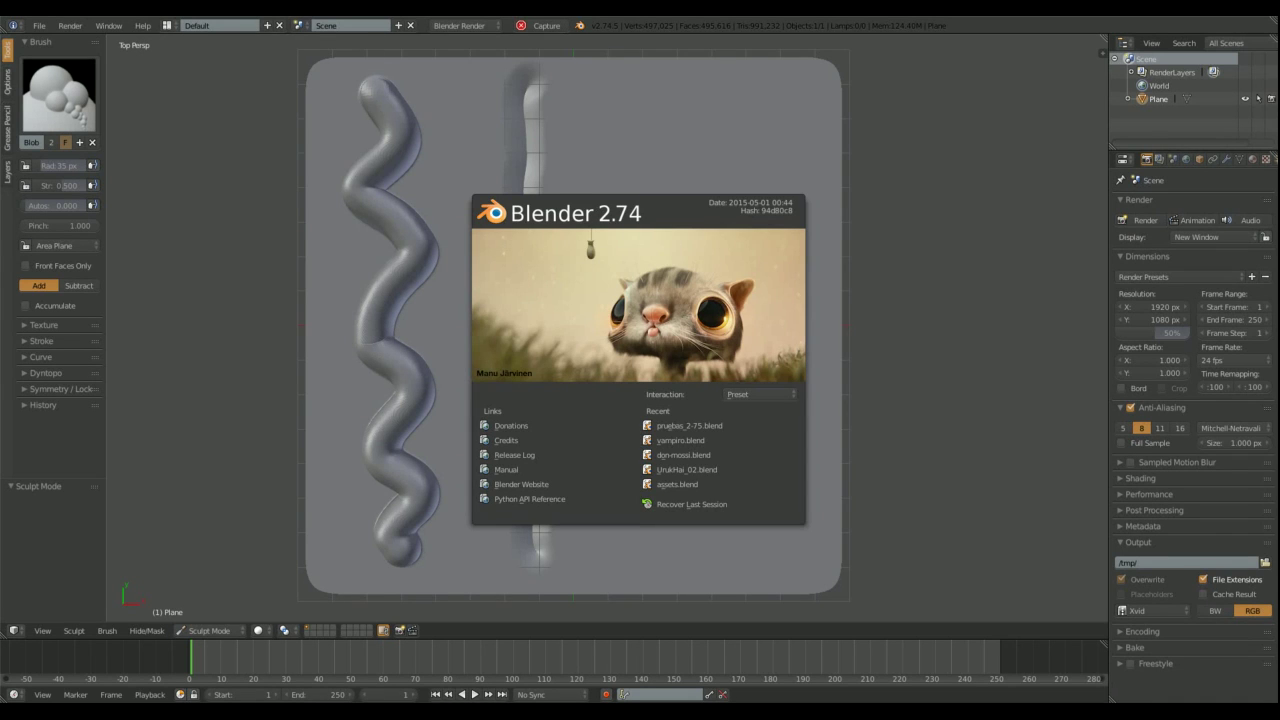
click(870, 259)
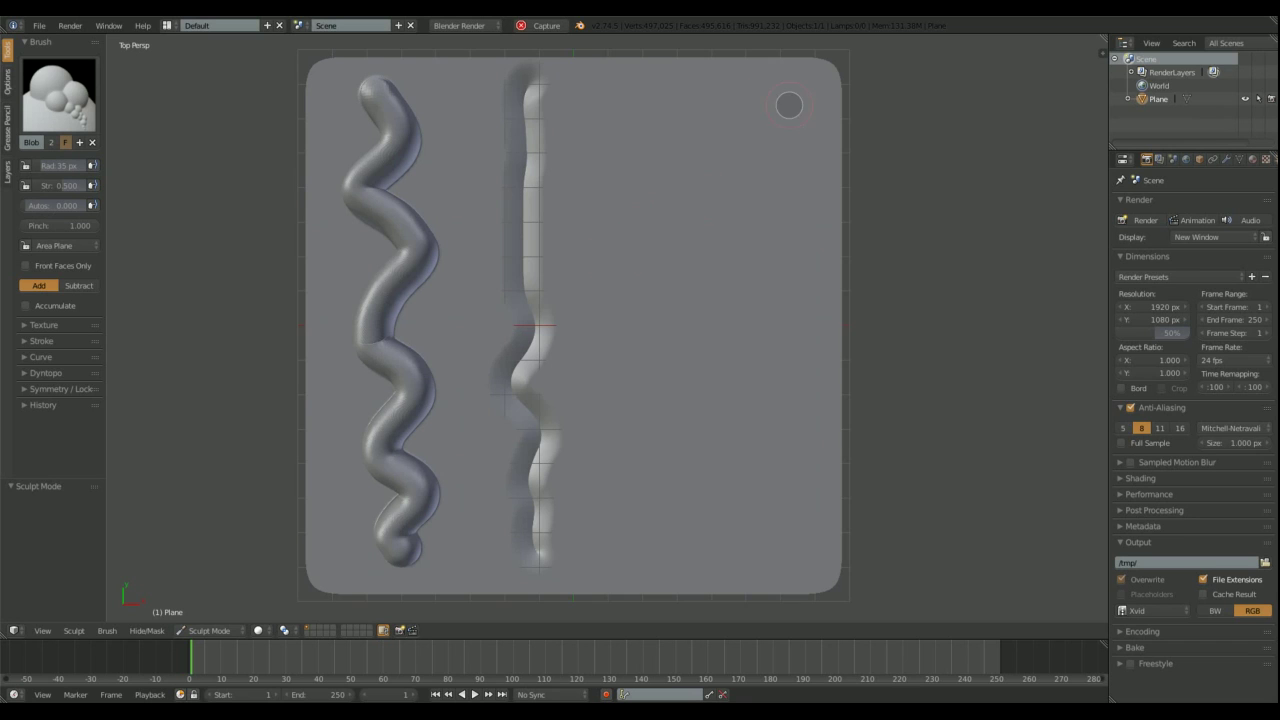
Step: Draw a Blob ridge on the right, then a Crease groove between middle and right strokes
drag(762, 95, 780, 548)
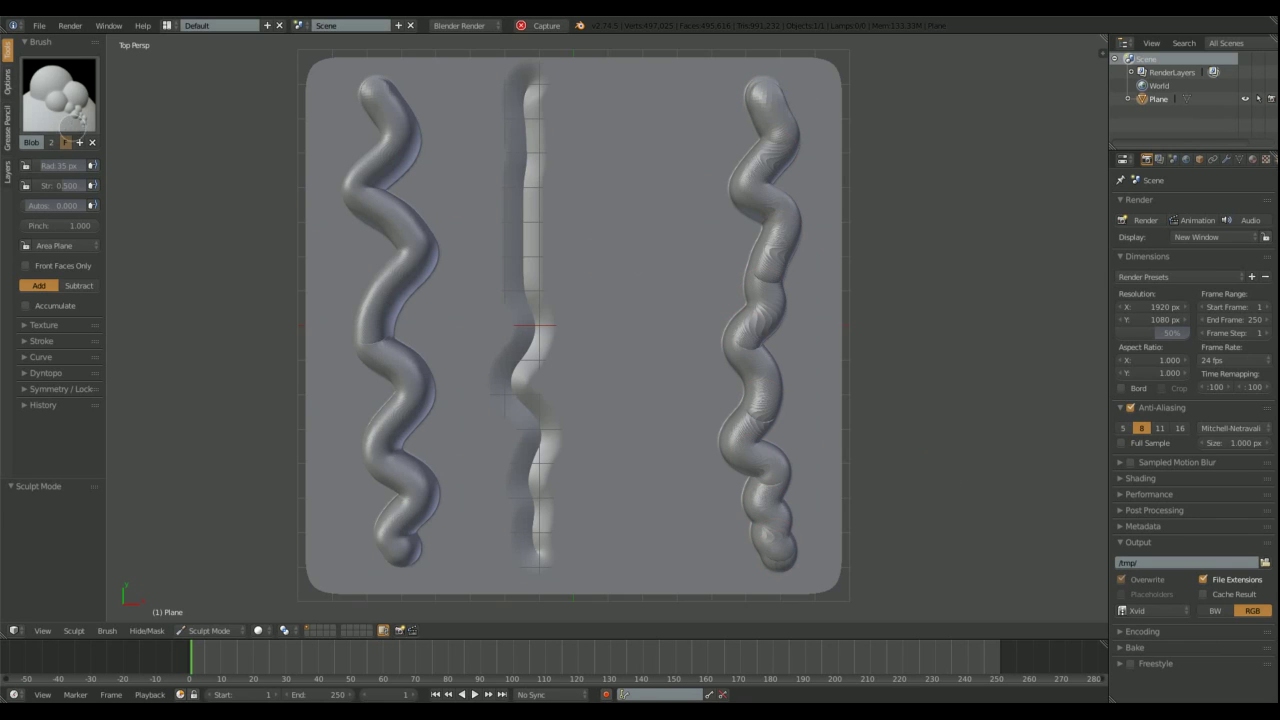
click(70, 122)
click(210, 168)
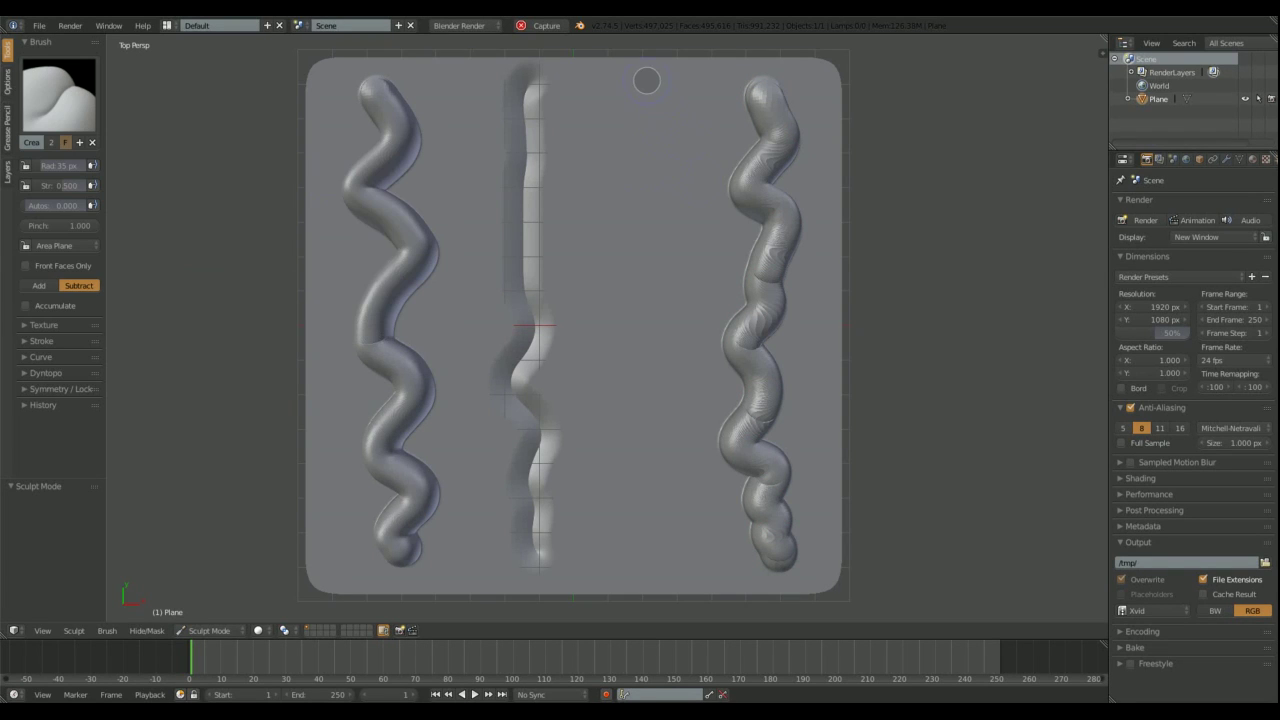
drag(646, 80, 652, 570)
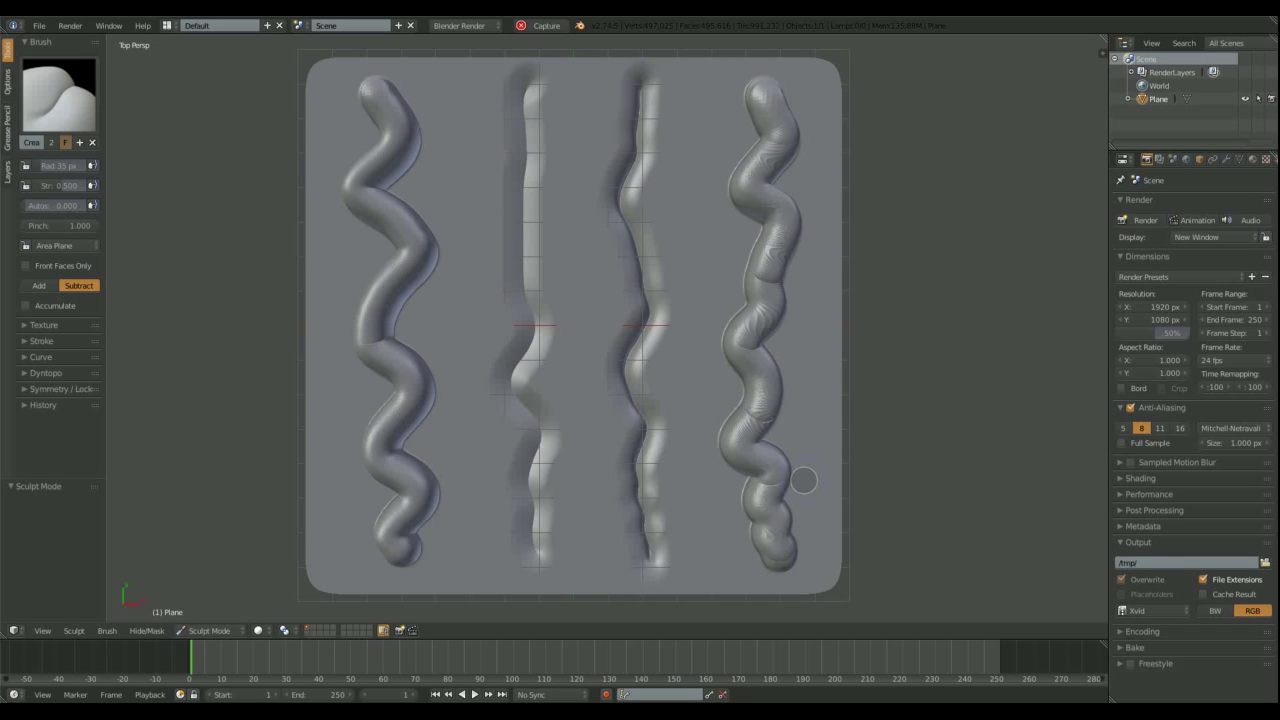
middle_drag(786, 322, 759, 359)
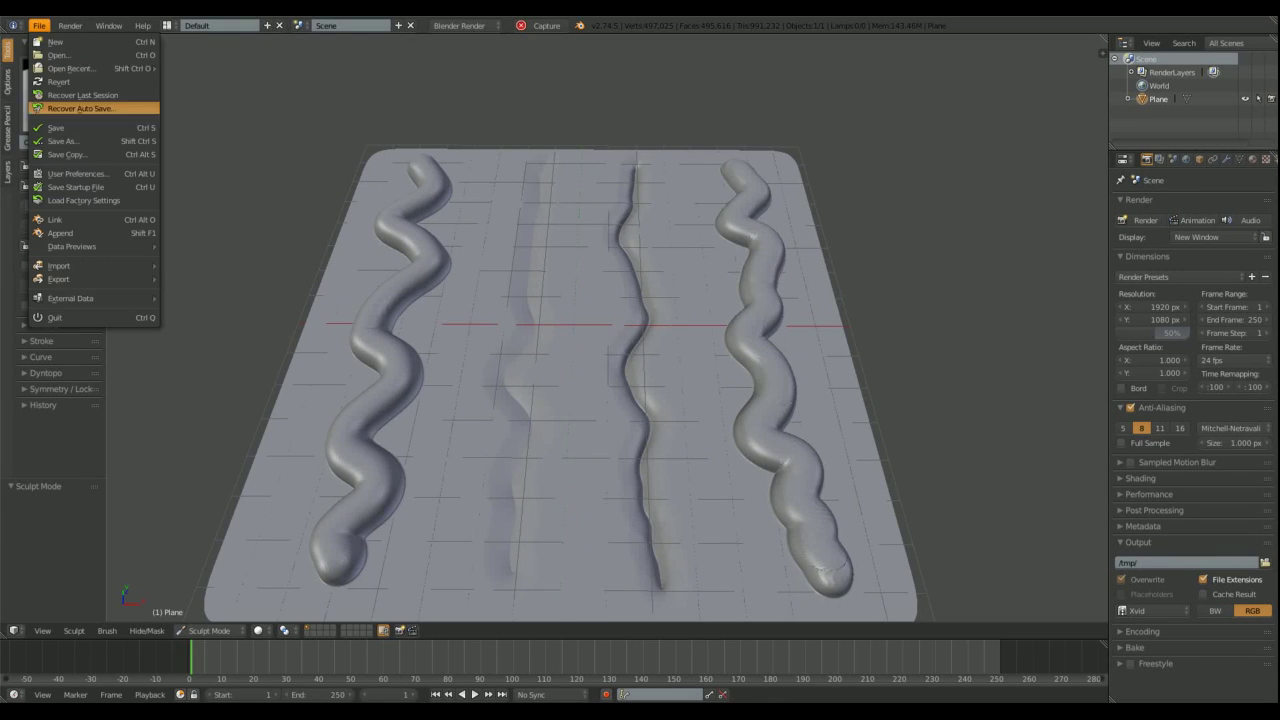
Step: Inspect the strokes' relief from the front orthographic view and a low close angle
middle_drag(691, 309, 628, 319)
key(KP_1)
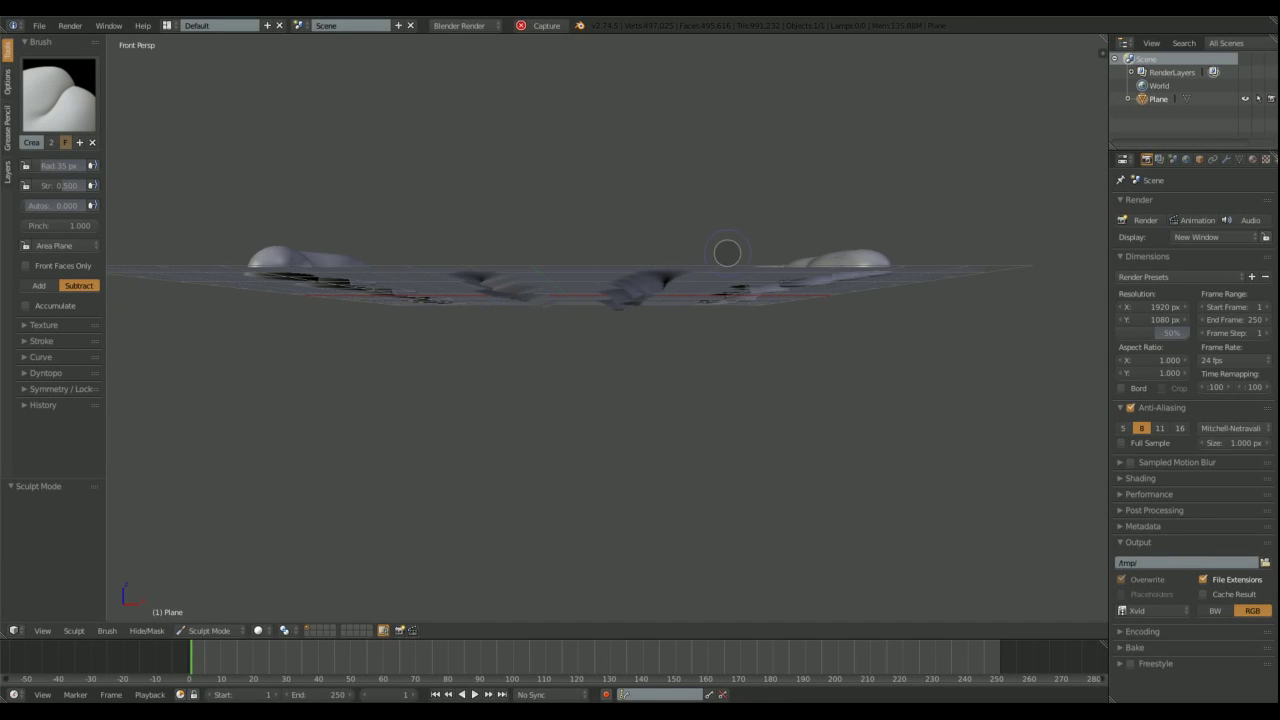
scroll(782, 263, up, 3)
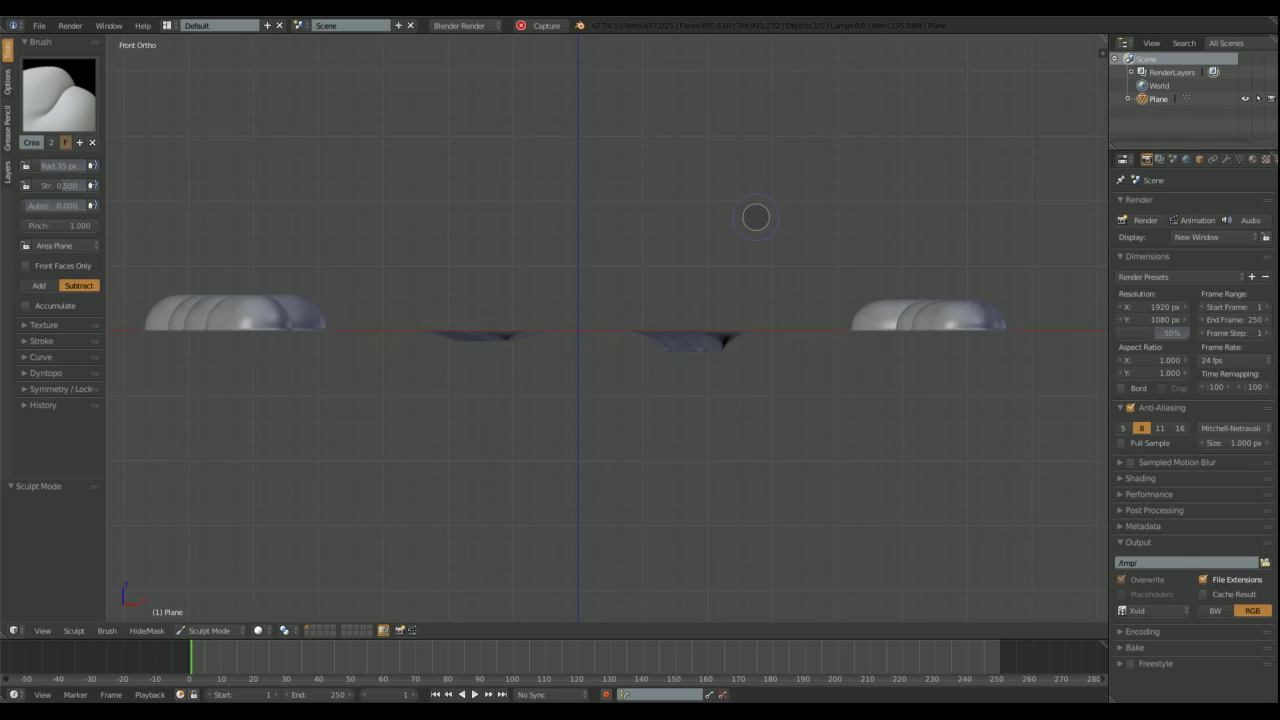
mouse_move(755, 217)
middle_down()
mouse_move(751, 266)
mouse_move(760, 234)
mouse_move(718, 257)
mouse_move(723, 240)
mouse_move(734, 253)
middle_up()
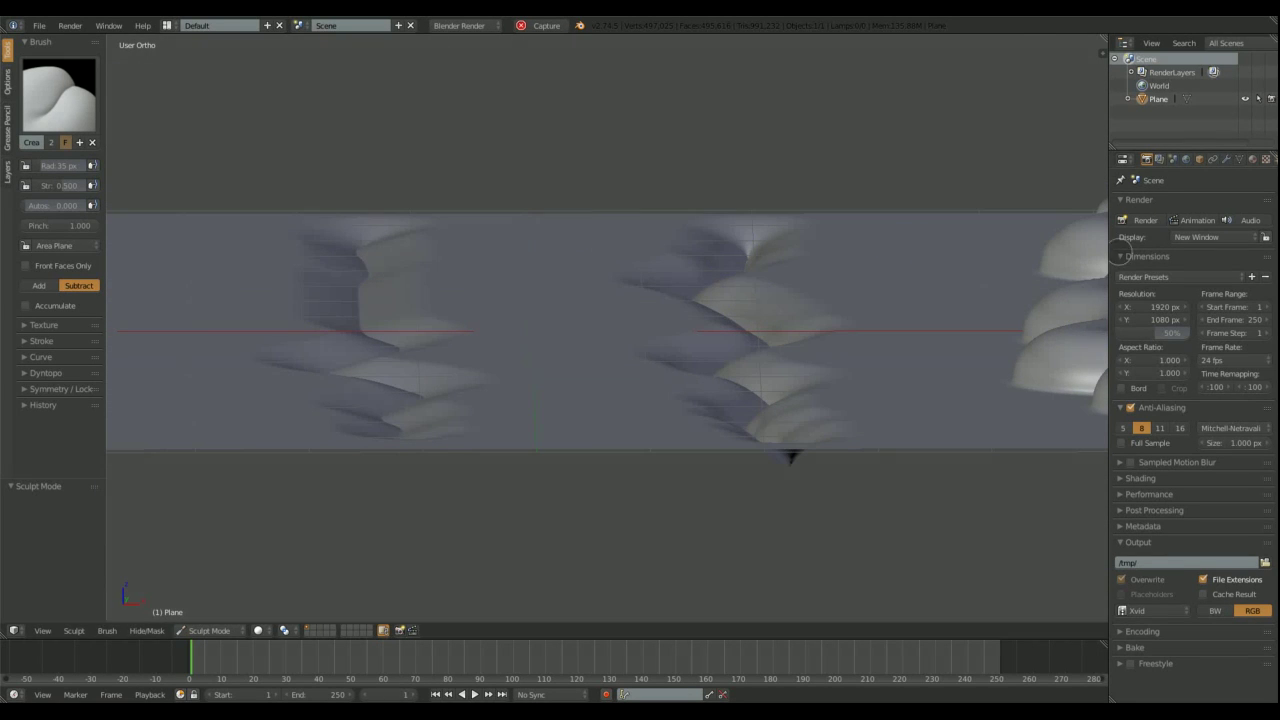
Step: Expand the viewport display settings in the N side panel
key(n)
click(948, 473)
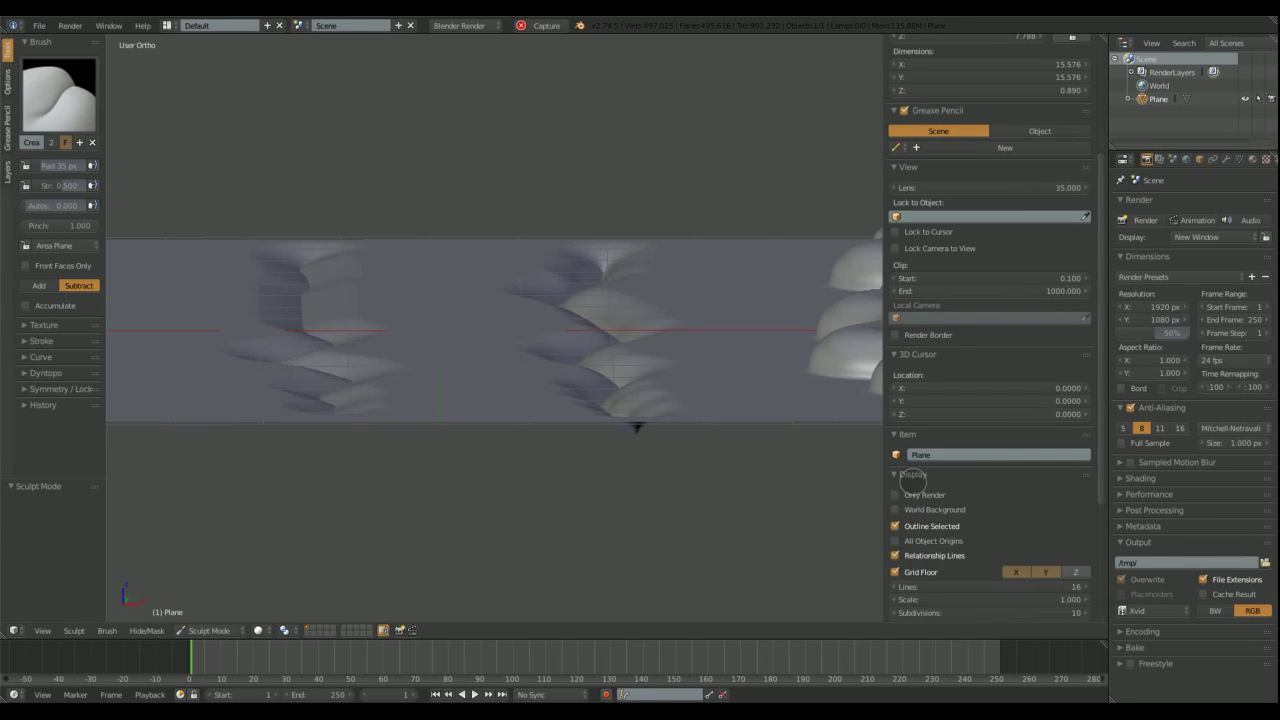
key(n)
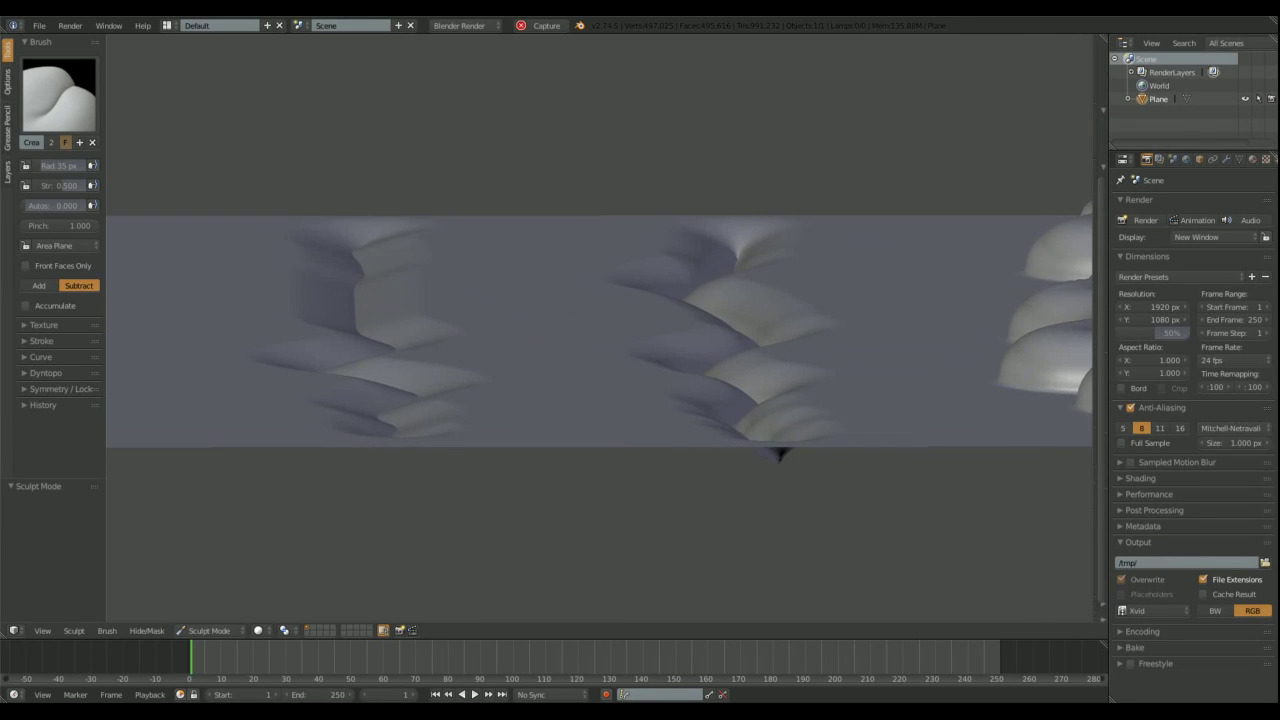
middle_drag(800, 346, 789, 349)
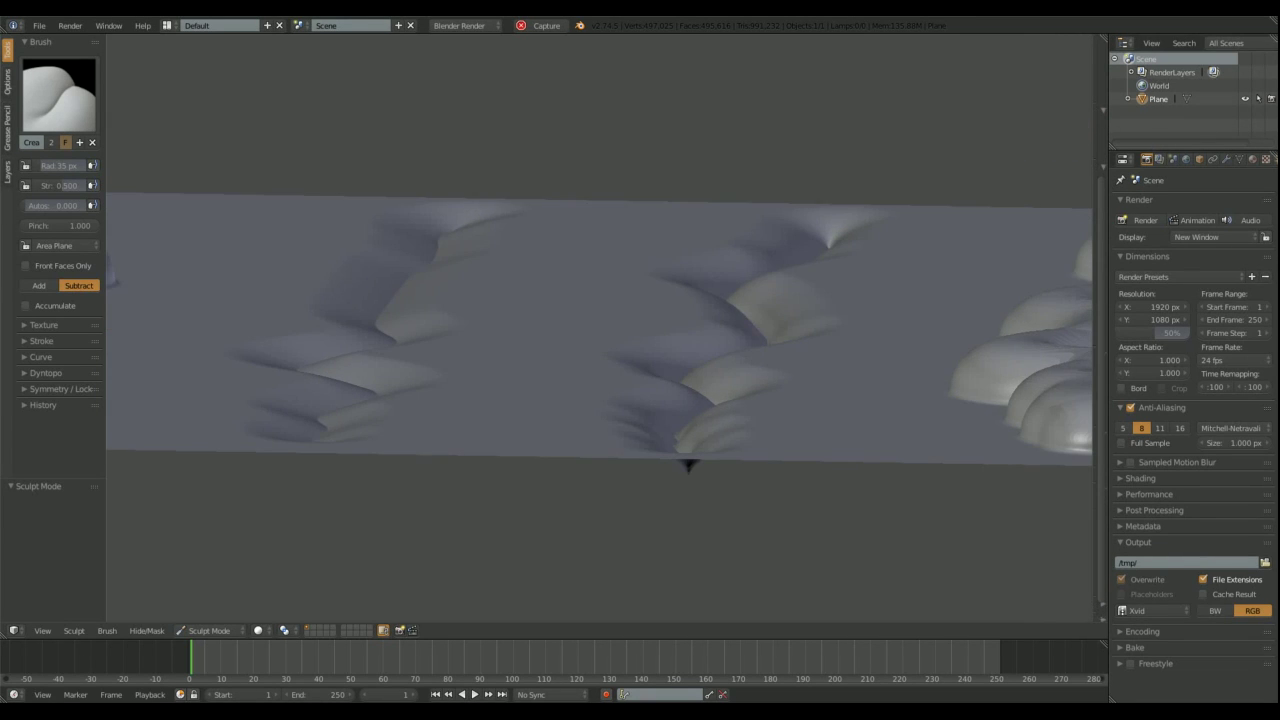
Step: Turn on Matcap shading and choose the dark rim-lit matcap
key(n)
click(974, 540)
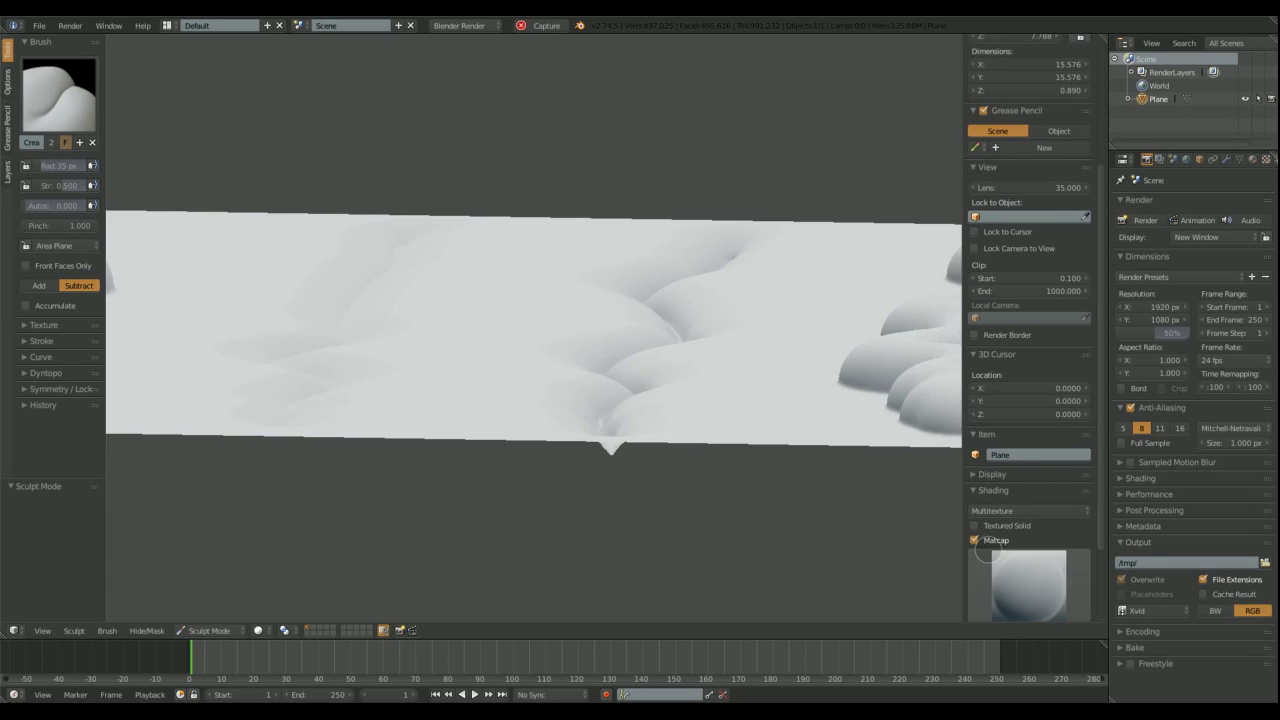
click(1028, 585)
click(613, 451)
click(1028, 585)
click(663, 449)
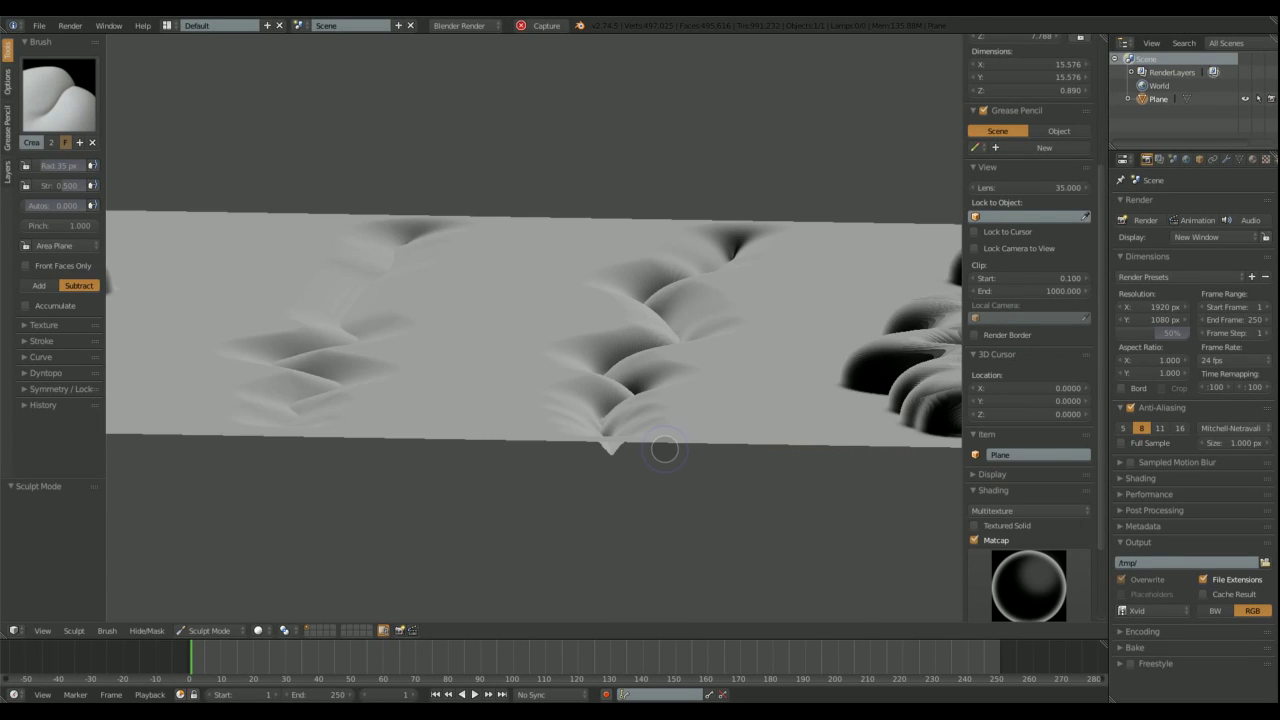
Step: Orbit and zoom around the two ridges and two grooves to study them under the matcap
middle_drag(663, 449, 751, 371)
scroll(749, 365, up, 2)
scroll(747, 357, down, 5)
mouse_move(814, 289)
middle_down()
mouse_move(740, 297)
mouse_move(777, 340)
mouse_move(626, 297)
middle_up()
scroll(777, 340, up, 3)
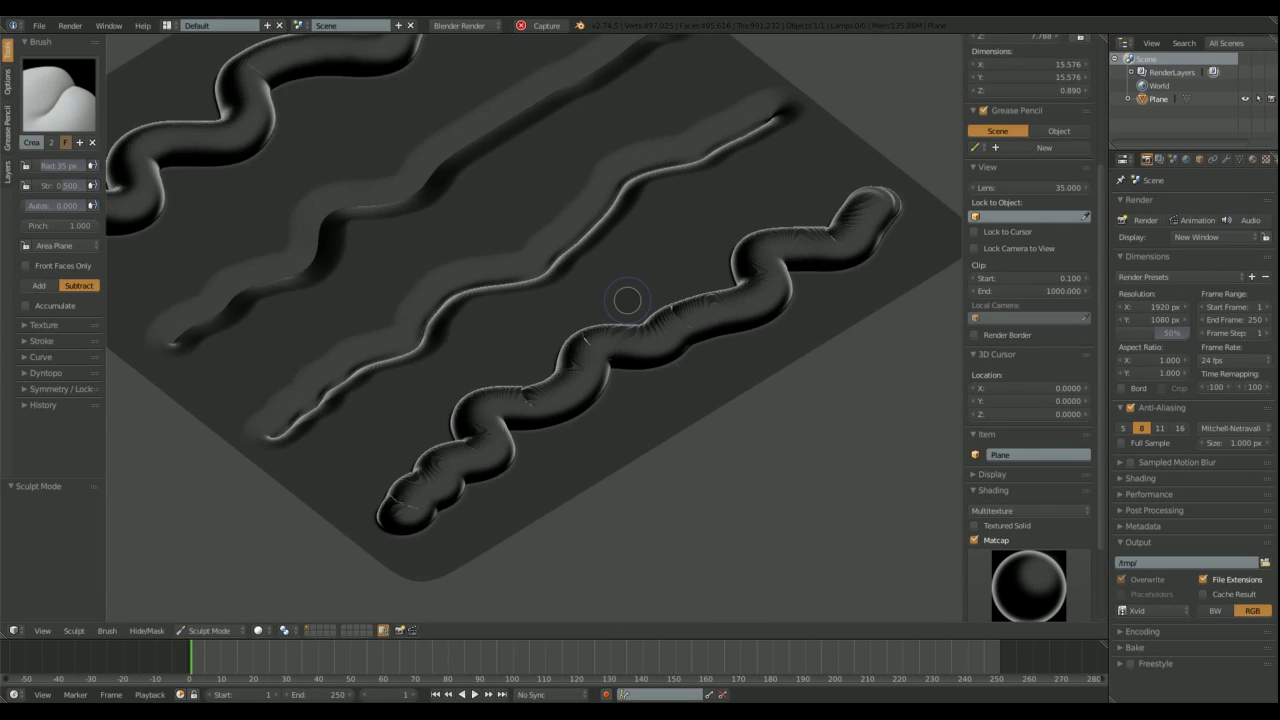
scroll(700, 300, up, 4)
scroll(740, 300, up, 2)
scroll(740, 300, down, 2)
scroll(743, 257, down, 2)
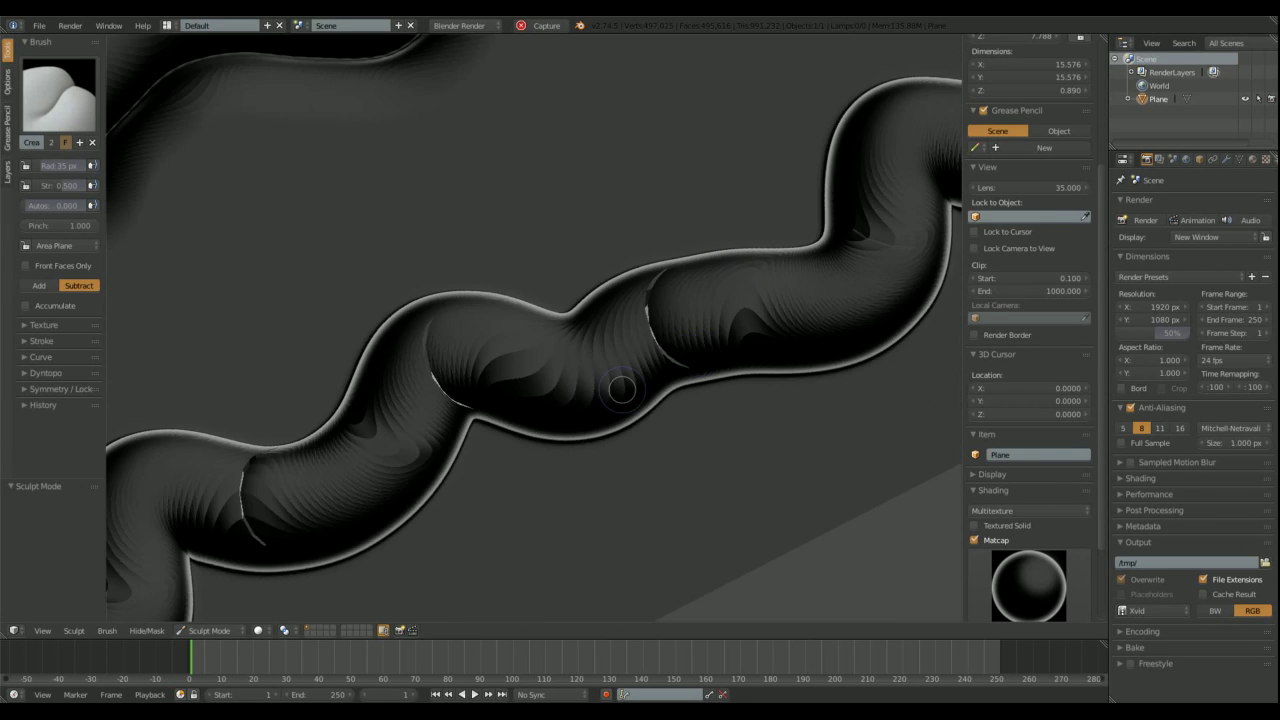
mouse_move(743, 257)
middle_down()
mouse_move(714, 357)
mouse_move(563, 360)
mouse_move(737, 329)
mouse_move(712, 319)
middle_up()
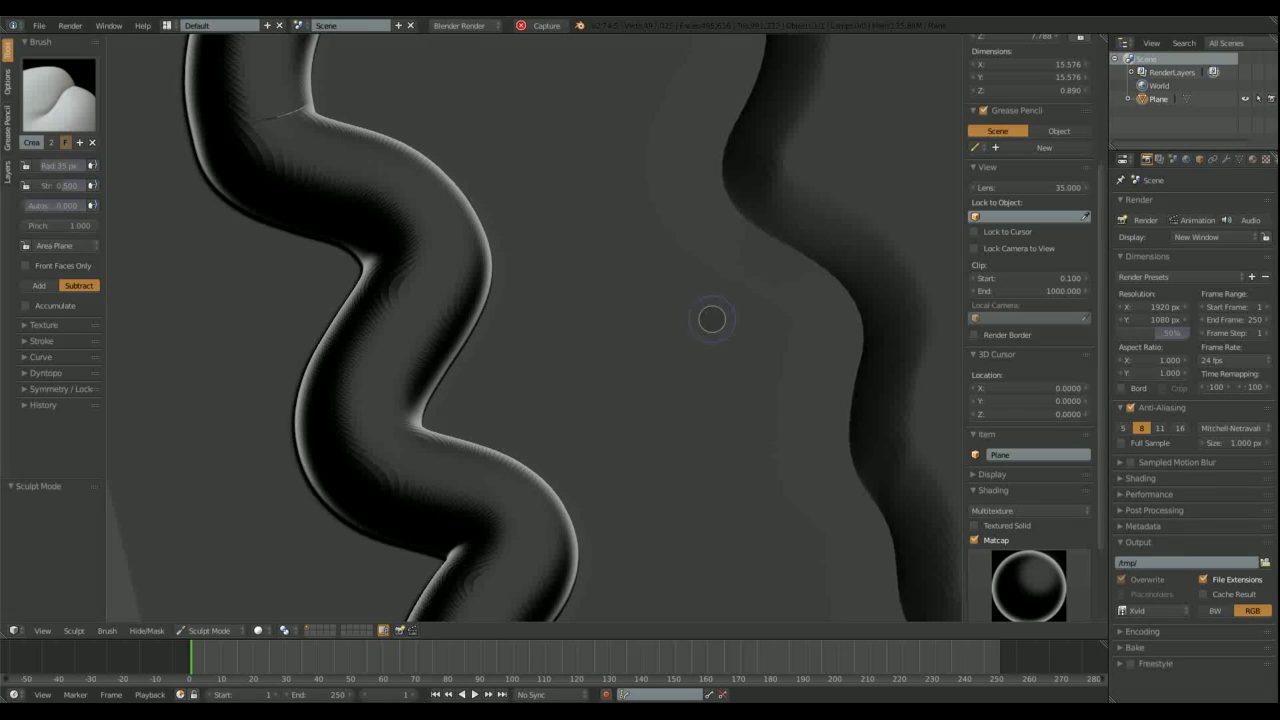
scroll(705, 400, down, 2)
scroll(705, 417, down, 2)
mouse_move(705, 417)
middle_down()
mouse_move(571, 366)
mouse_move(620, 408)
mouse_move(610, 420)
mouse_move(666, 371)
mouse_move(666, 334)
mouse_move(569, 349)
mouse_move(666, 331)
mouse_move(623, 266)
mouse_move(749, 283)
middle_up()
scroll(620, 408, up, 2)
scroll(666, 331, up, 2)
scroll(749, 283, up, 2)
mouse_move(680, 354)
middle_down()
mouse_move(686, 317)
mouse_move(726, 324)
middle_up()
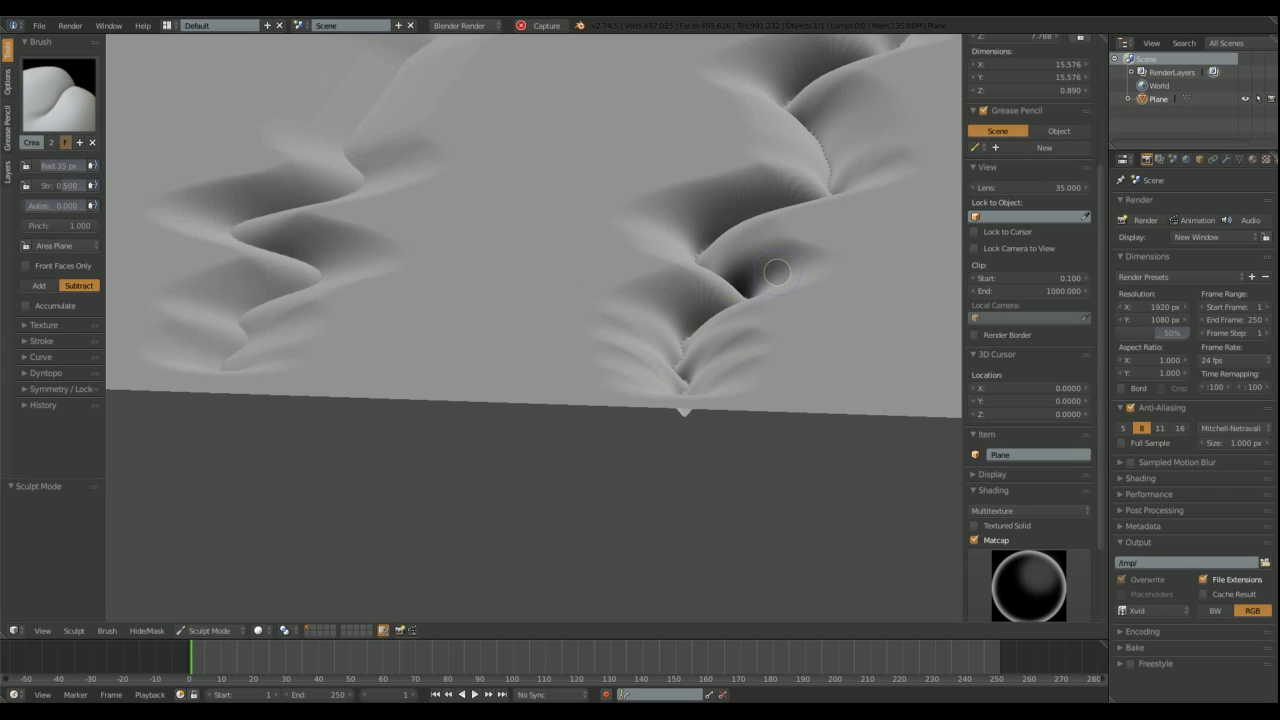